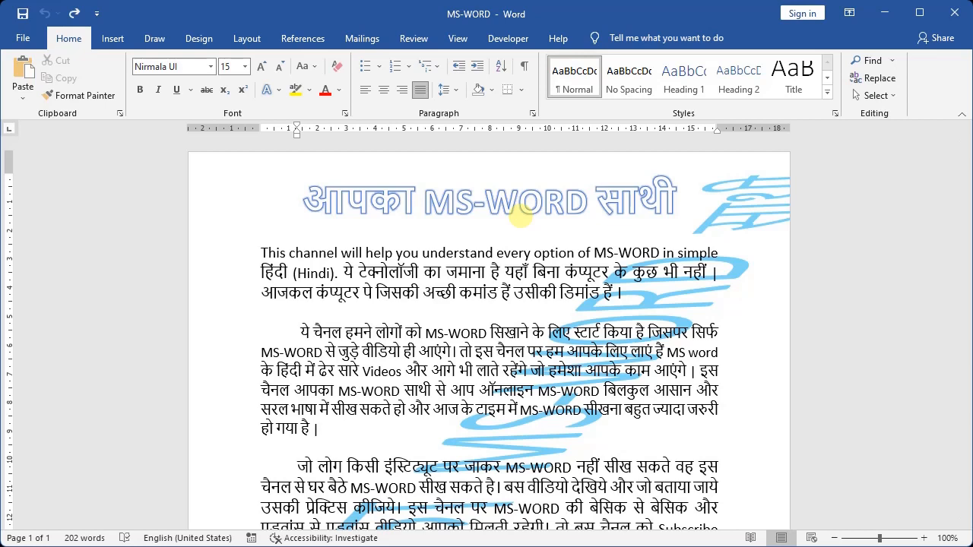
Step: Insert the built-in Filigree cover page at the start of the document
click(256, 252)
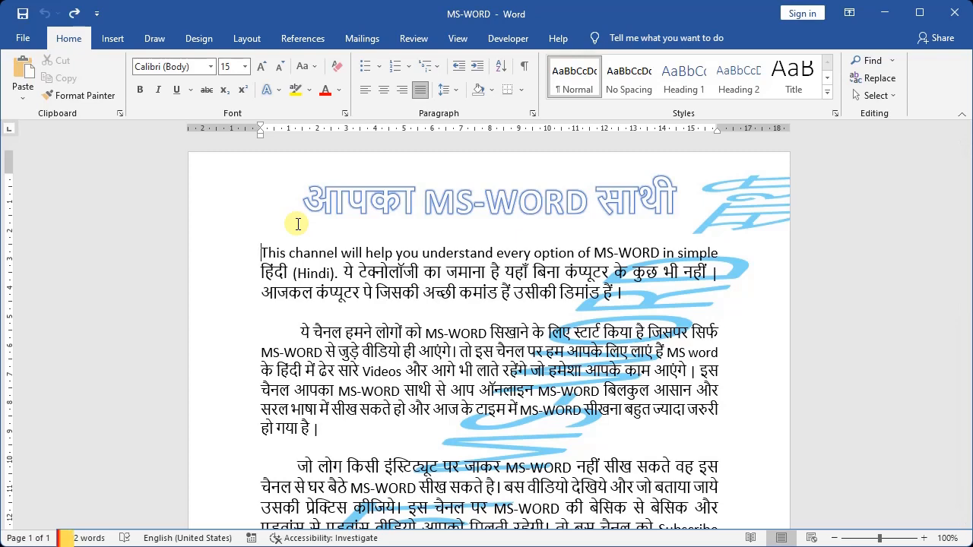
click(126, 38)
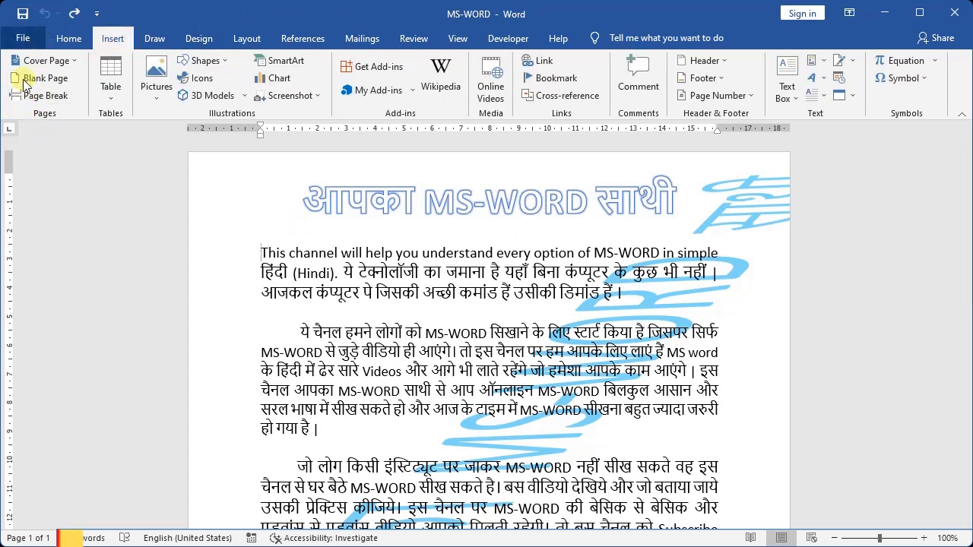
click(73, 61)
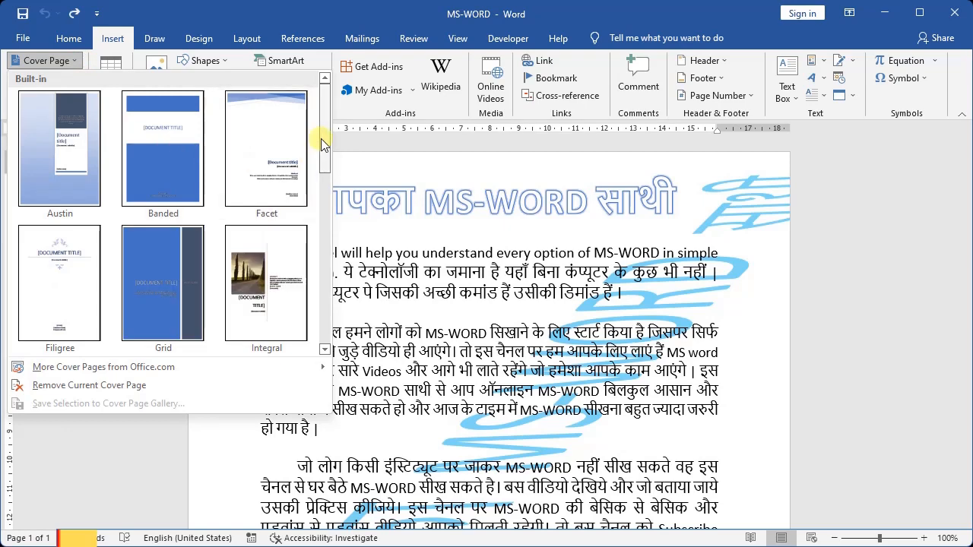
mouse_move(322, 145)
mouse_down()
mouse_move(322, 335)
mouse_move(319, 157)
mouse_up()
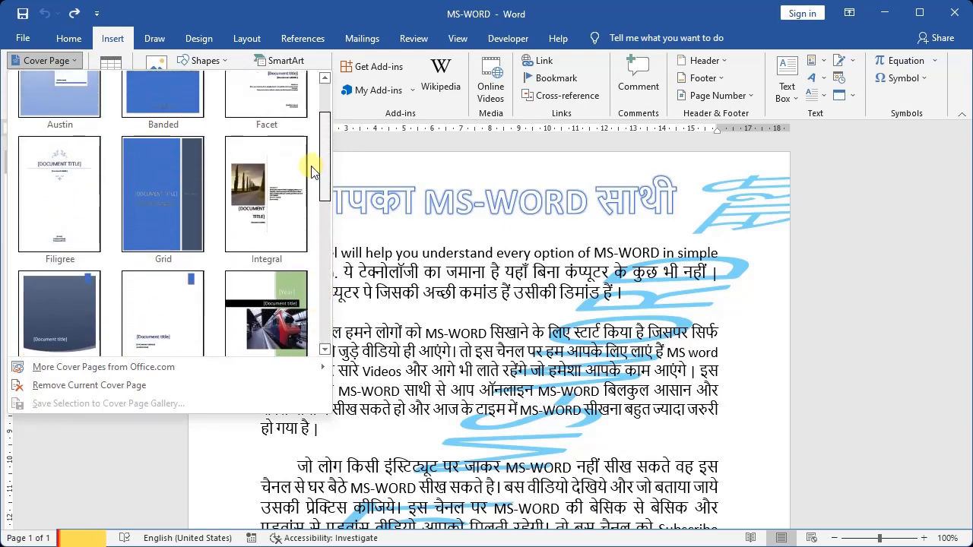
click(55, 198)
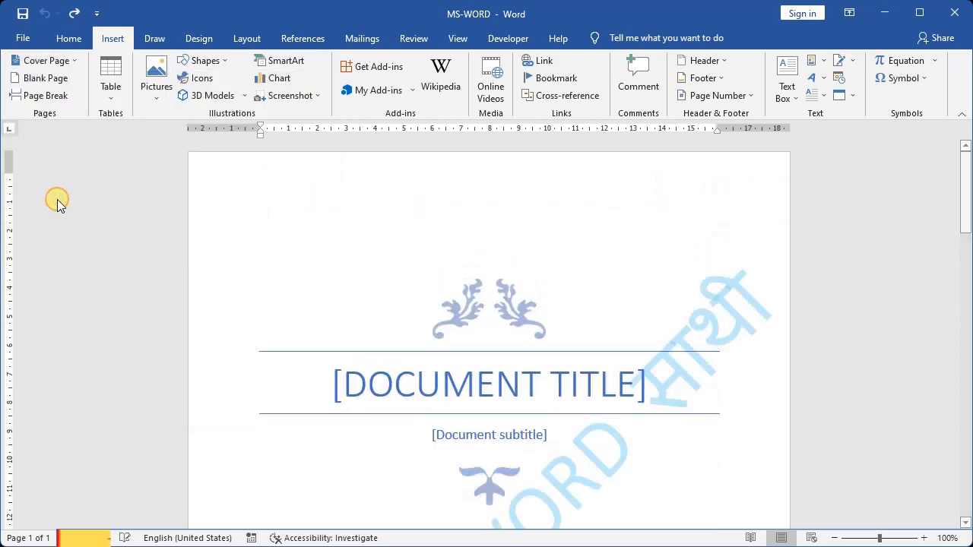
Step: Browse the additional cover page designs available from Office.com
click(64, 61)
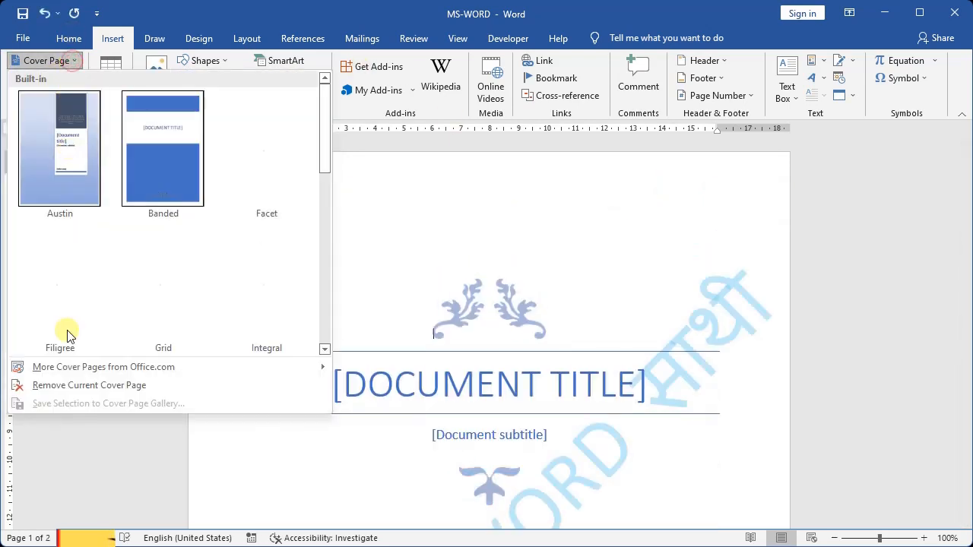
mouse_move(67, 371)
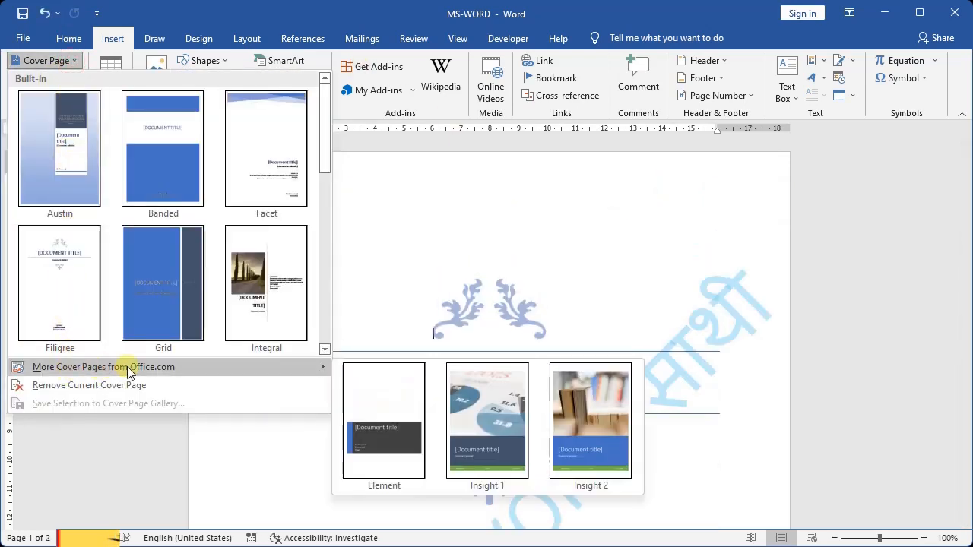
click(644, 291)
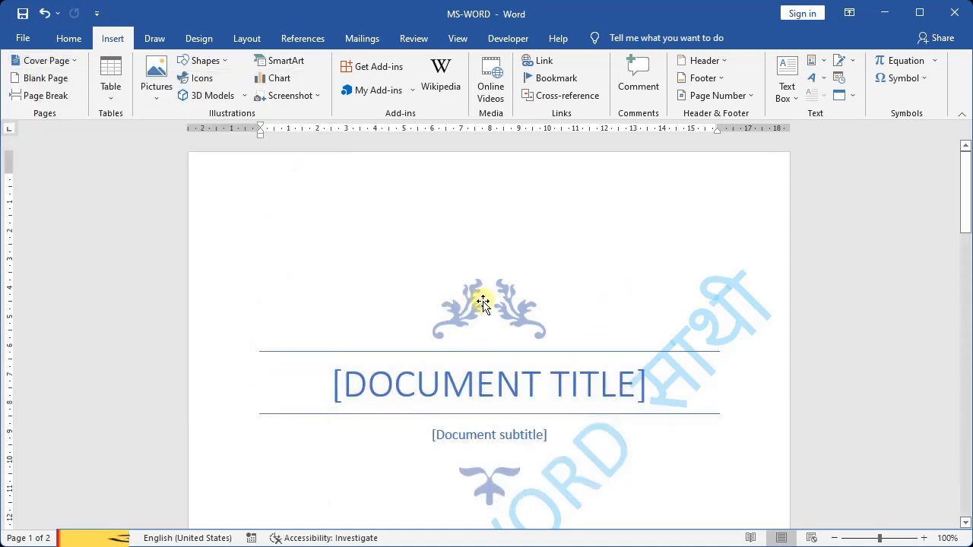
Step: Apply the metallic oval frame picture style to the ornament above the cover page title
click(497, 310)
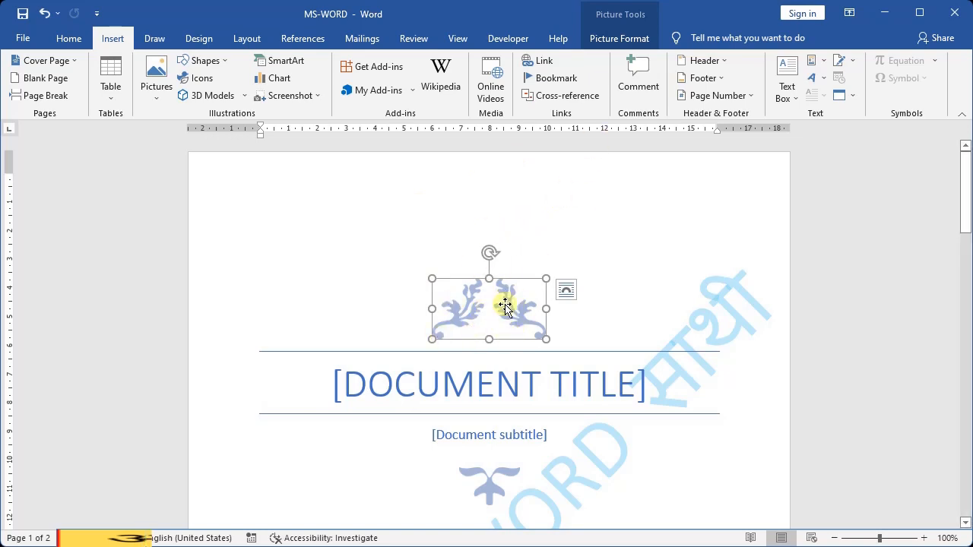
scroll(496, 261, down, 2)
scroll(537, 261, up, 1)
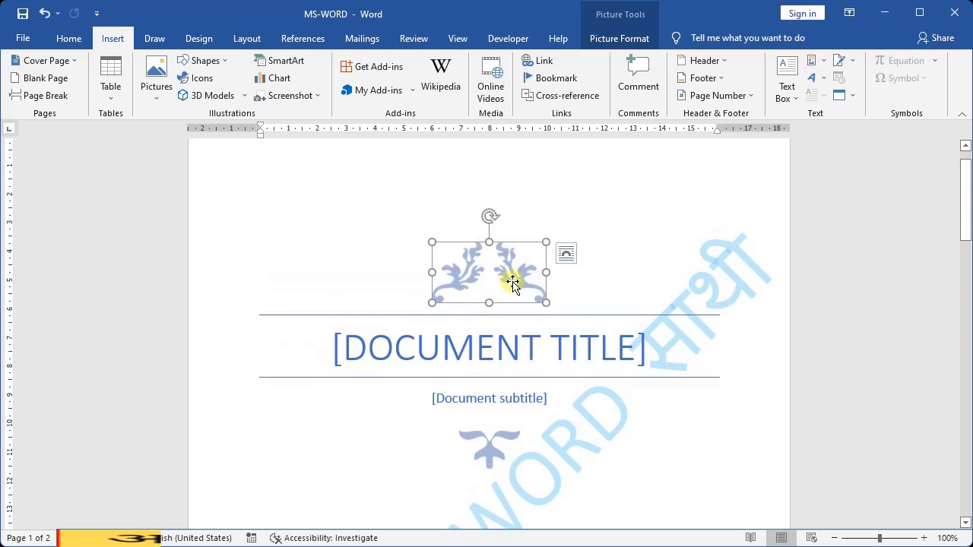
click(630, 40)
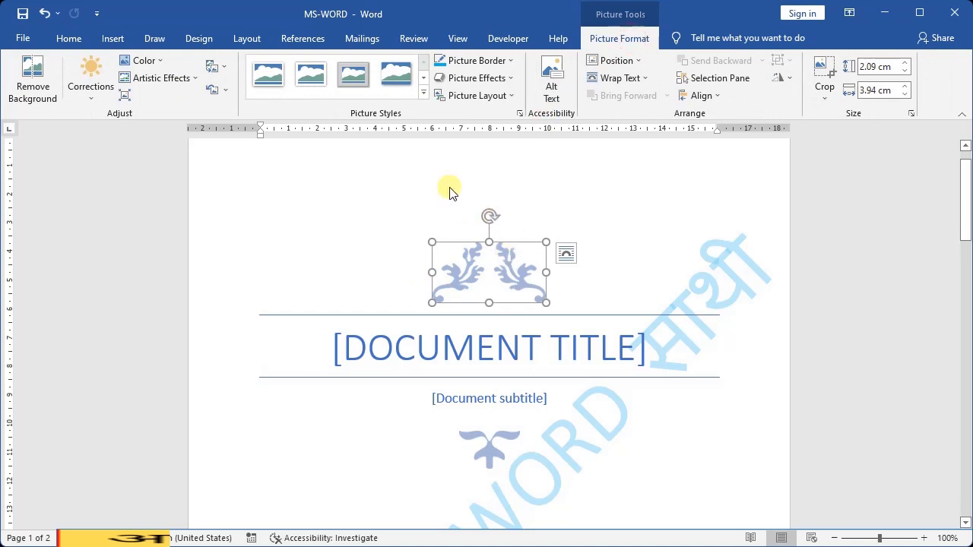
click(423, 92)
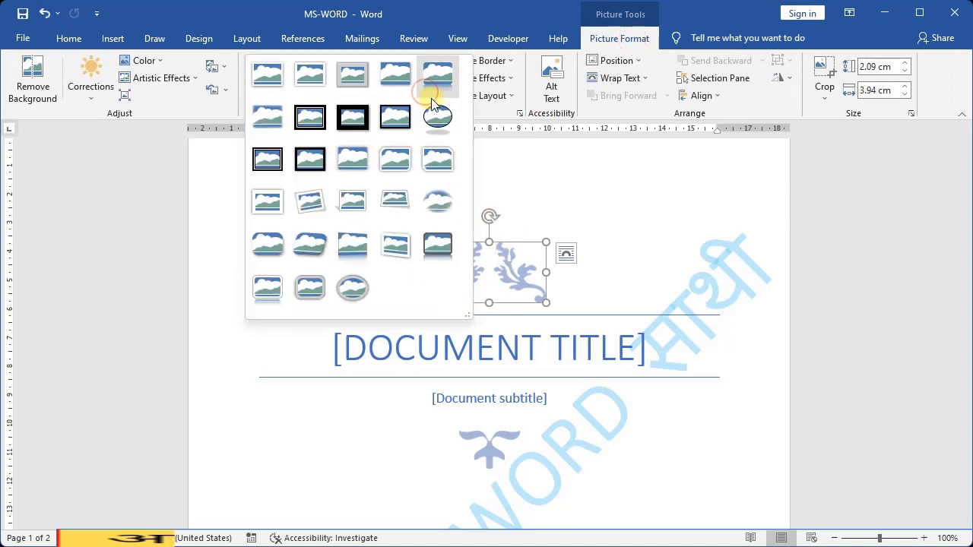
click(349, 290)
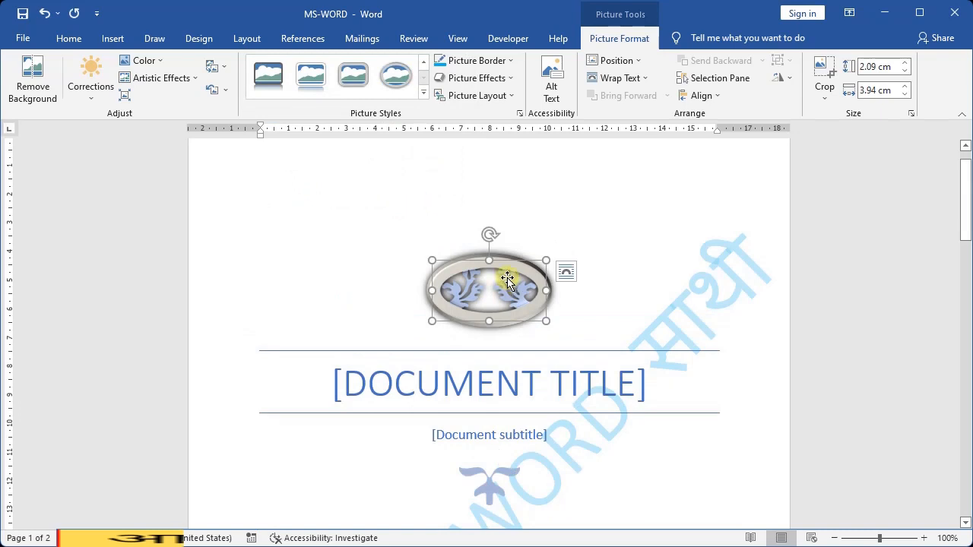
Step: Give the ornament above the title a 2¼ pt Light Blue picture border
click(516, 61)
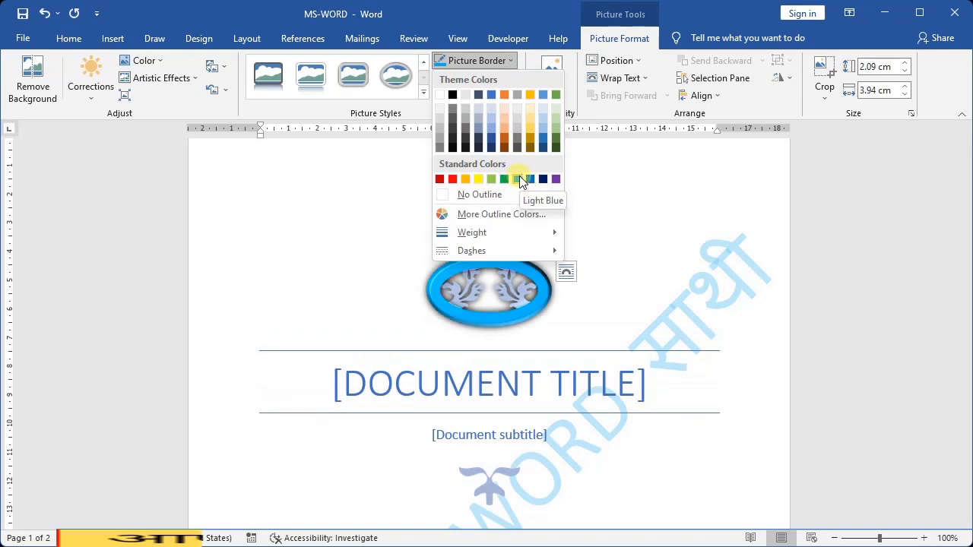
mouse_move(525, 236)
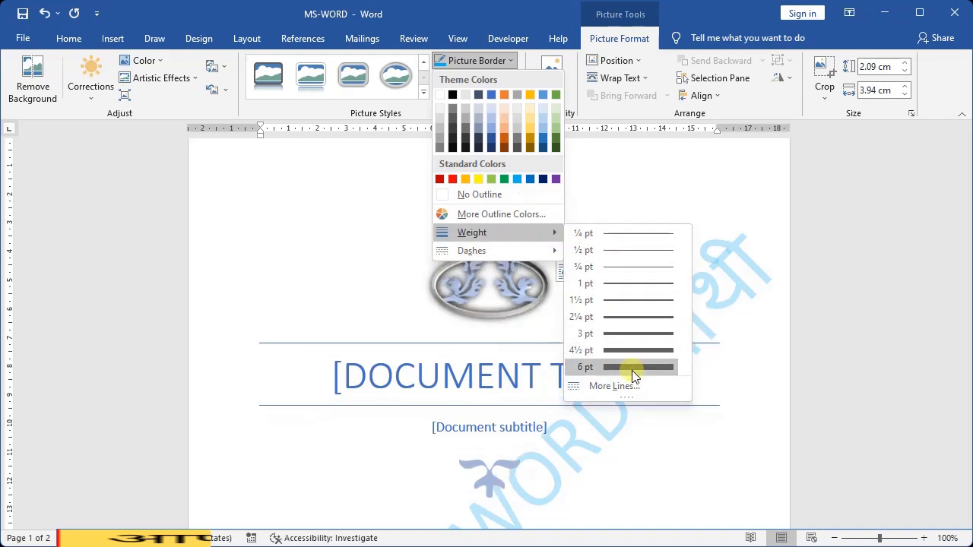
click(625, 315)
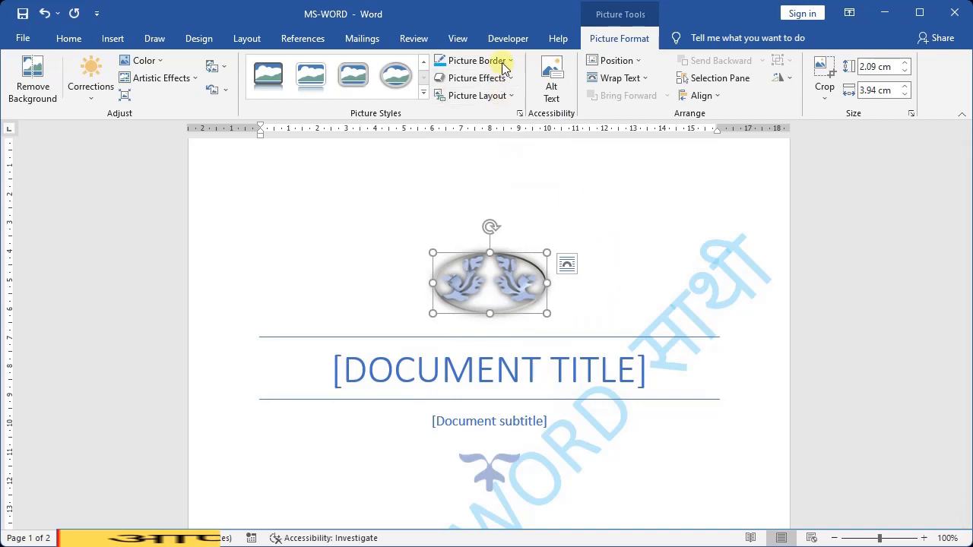
click(473, 61)
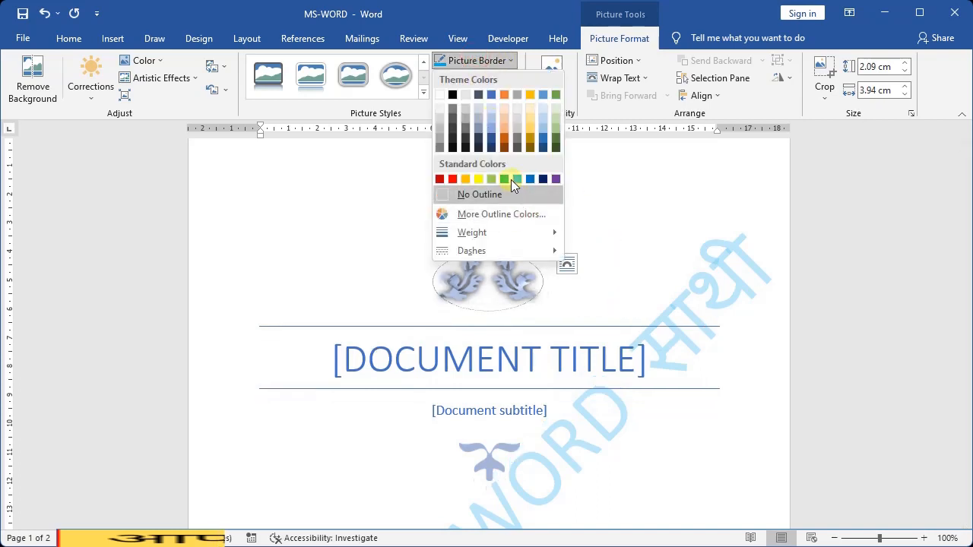
click(515, 179)
click(610, 298)
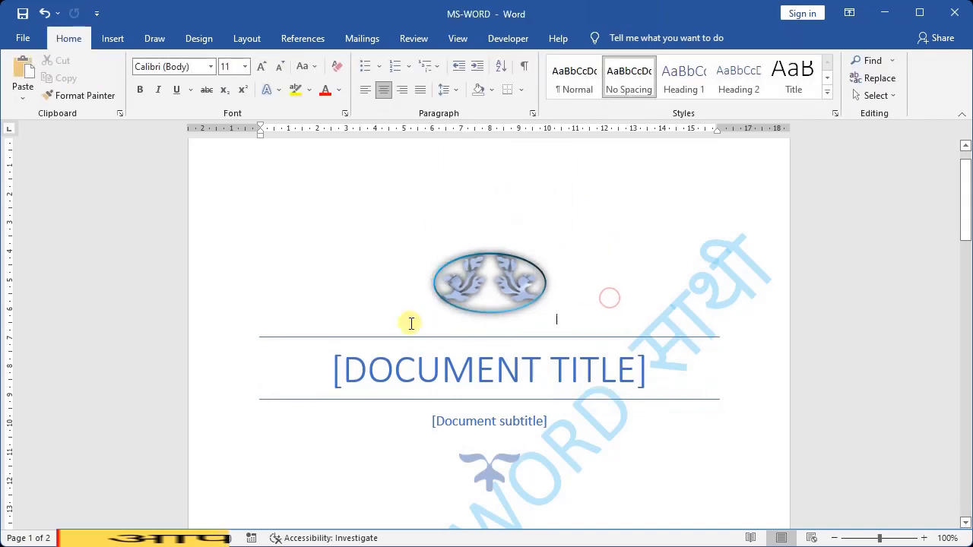
Step: Examine the available picture effects, including the 3-D Rotation presets, for the framed ornament
scroll(418, 297, down, 1)
click(456, 227)
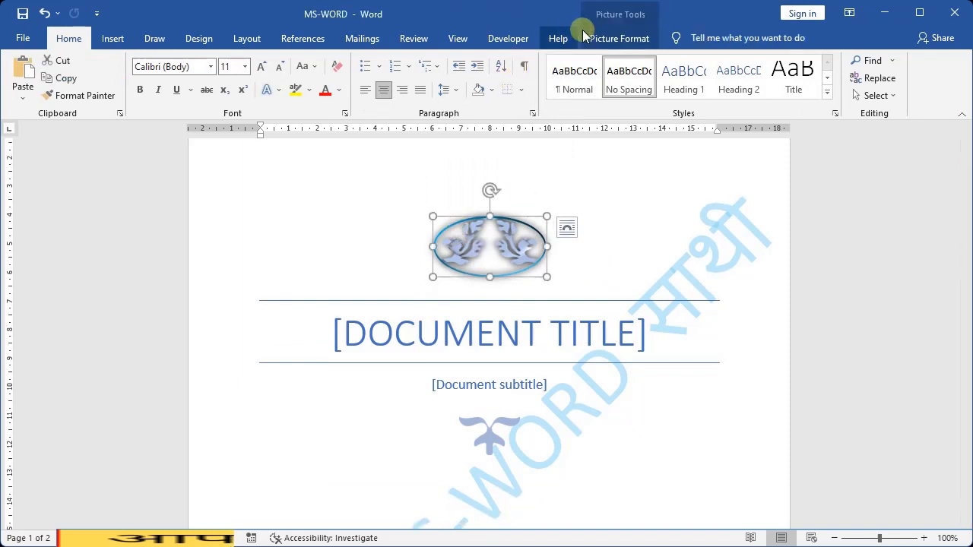
click(612, 40)
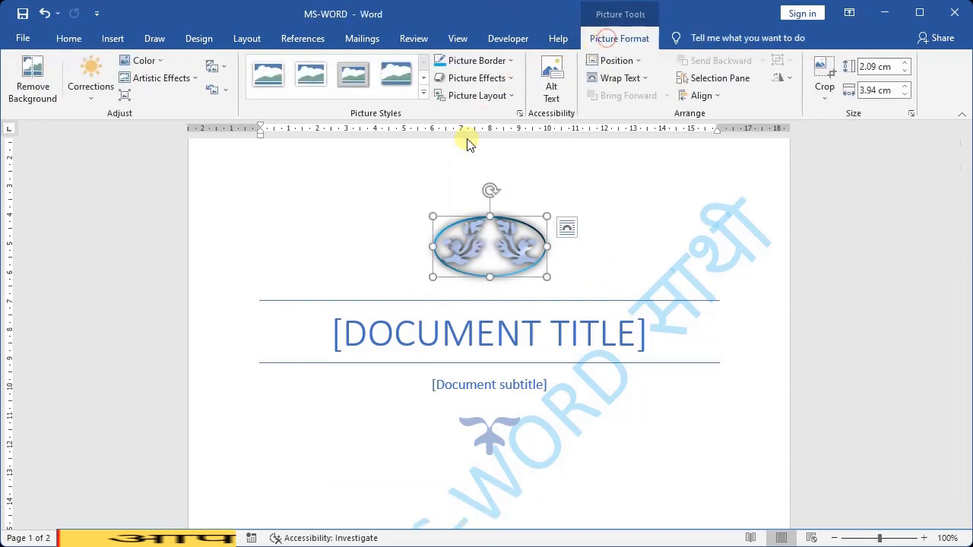
click(511, 78)
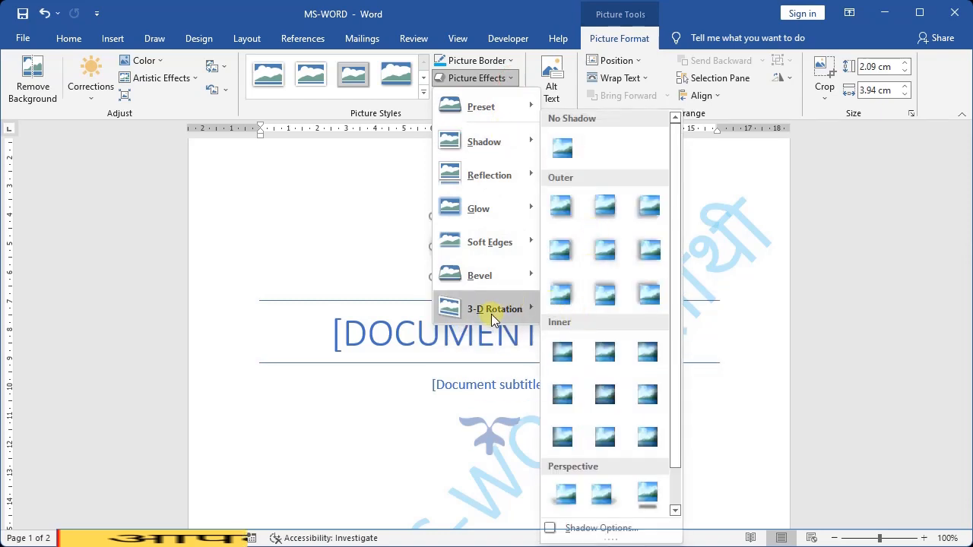
mouse_move(491, 317)
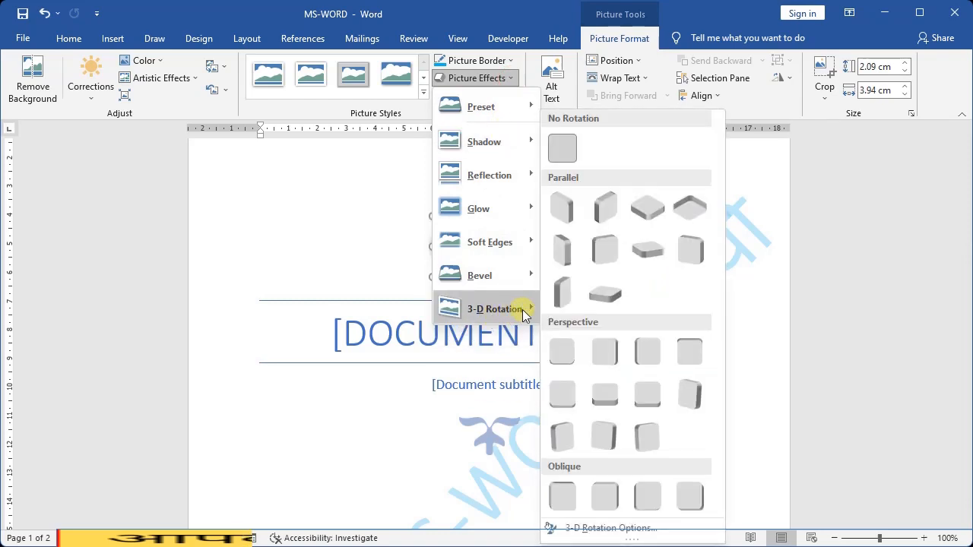
click(348, 251)
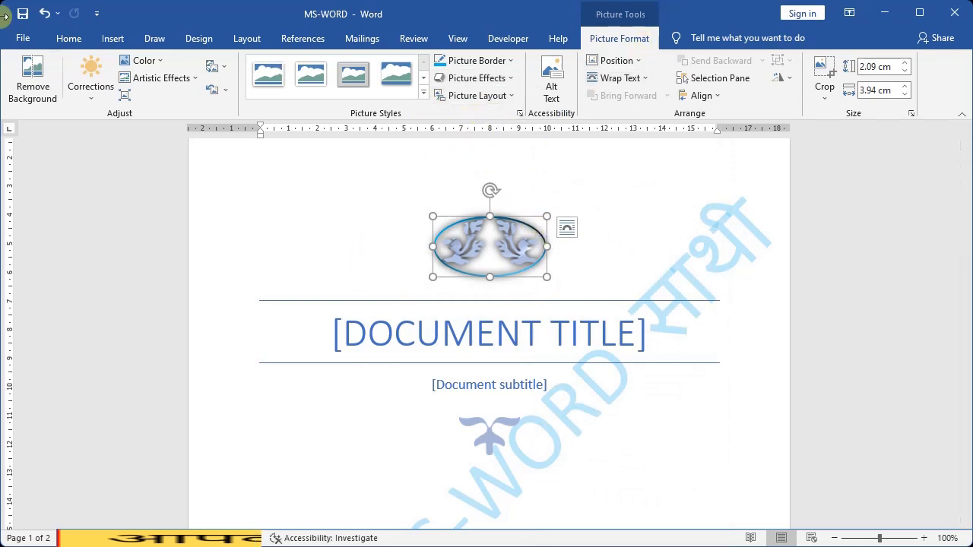
Step: Replace the cover page's document title placeholder with MS-WORD
click(108, 39)
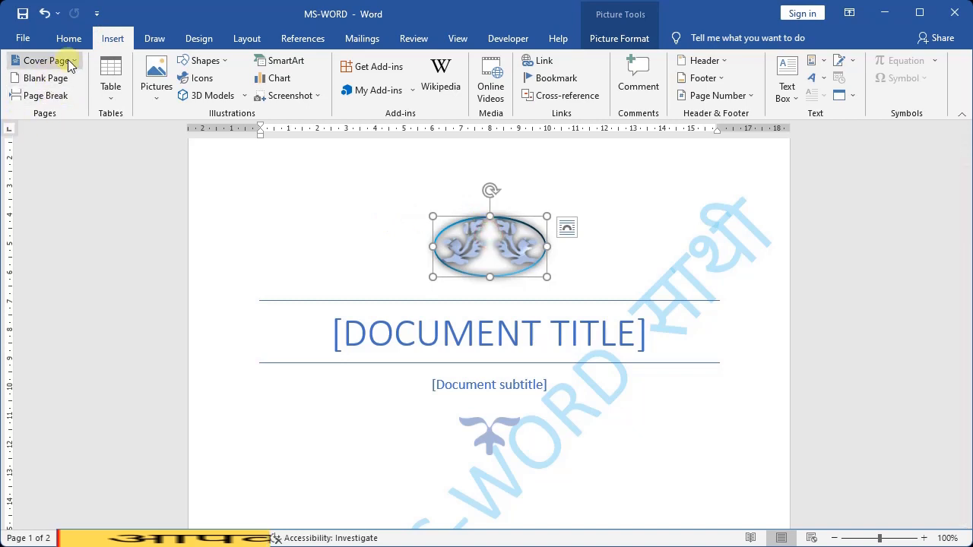
click(434, 328)
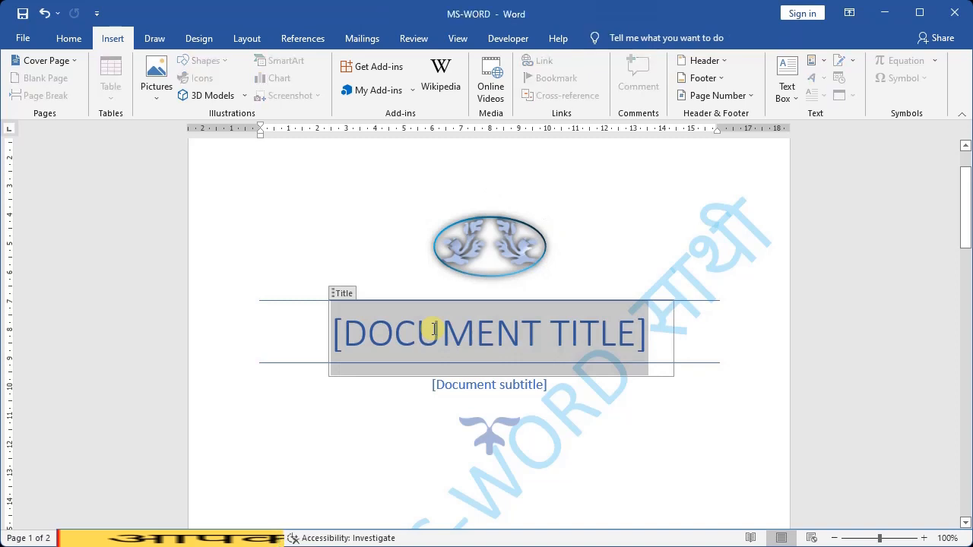
text(MS-W)
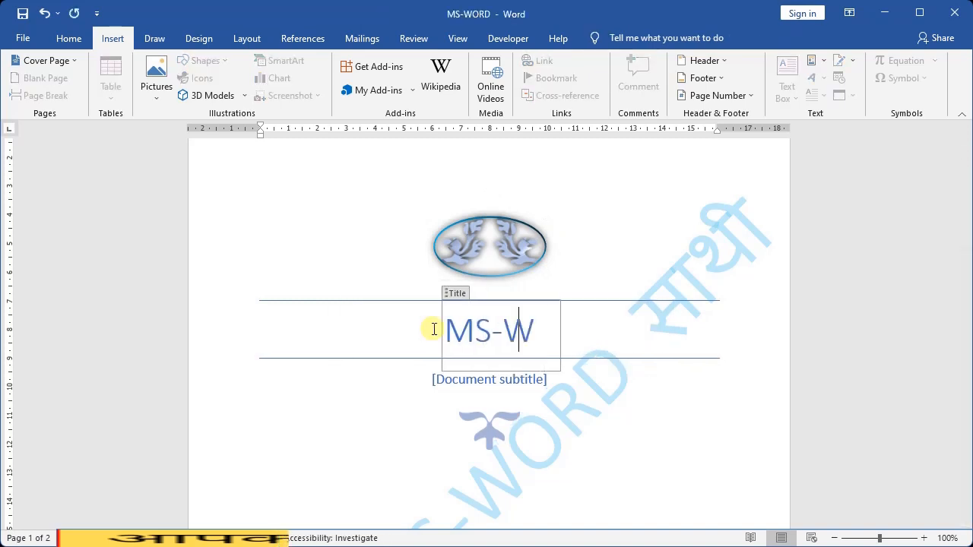
text(ORD)
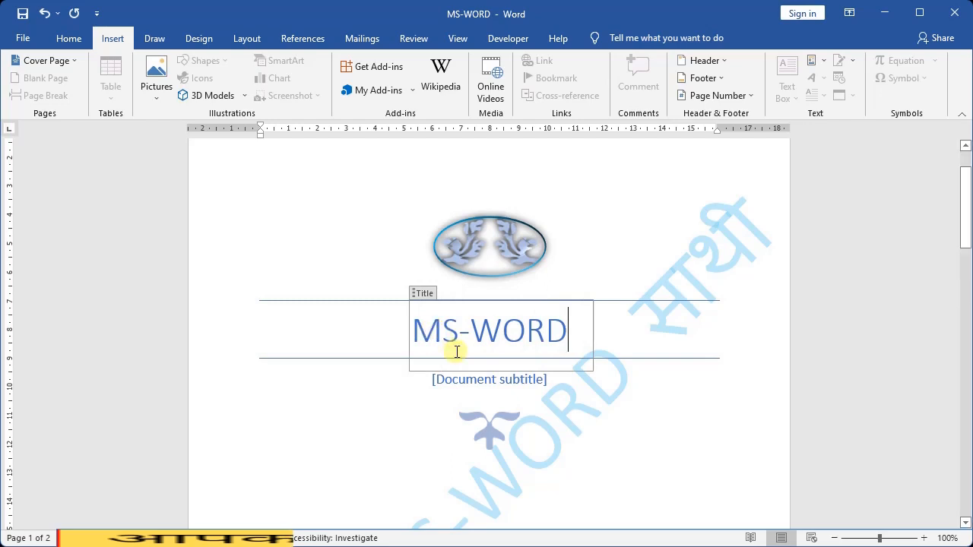
Step: Replace the document subtitle placeholder on the cover page with the person's first name
click(520, 383)
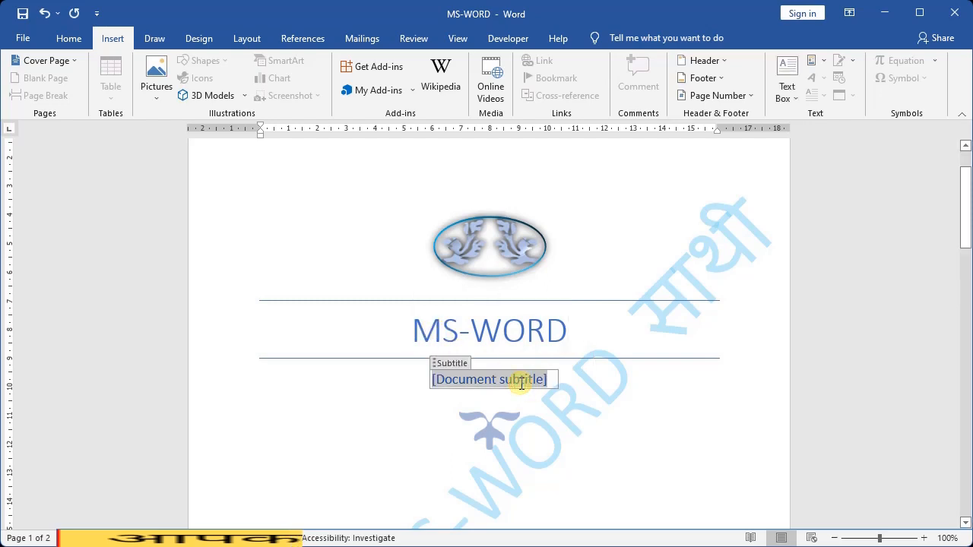
text(SH)
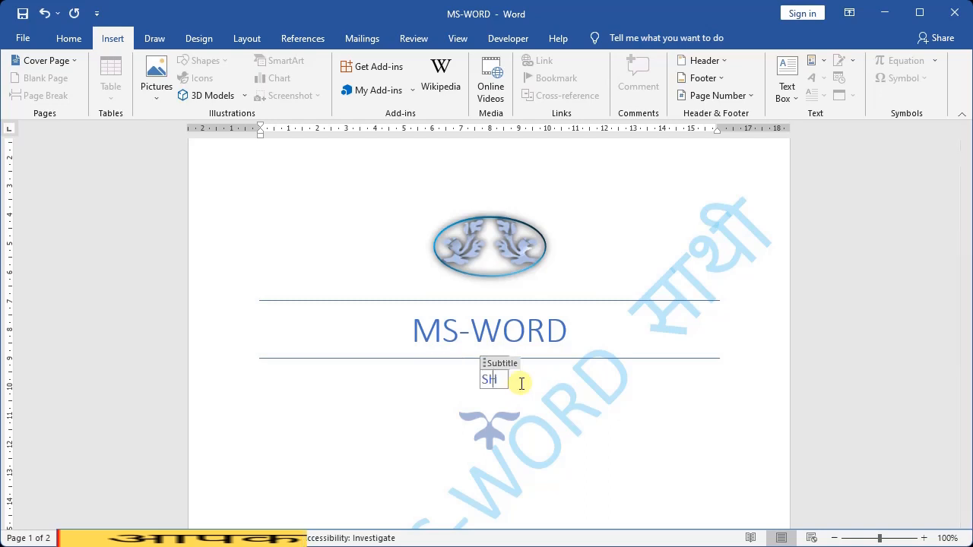
text(AILESH)
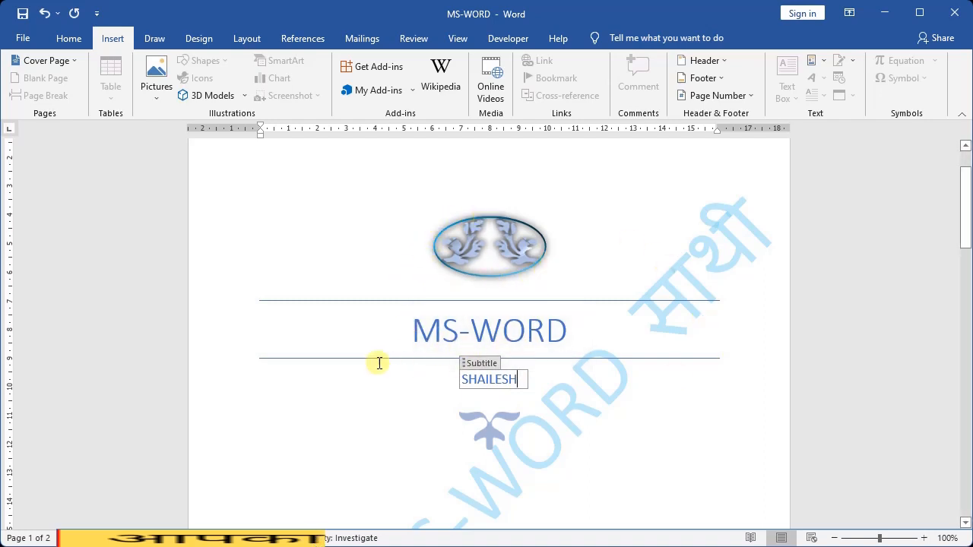
click(470, 327)
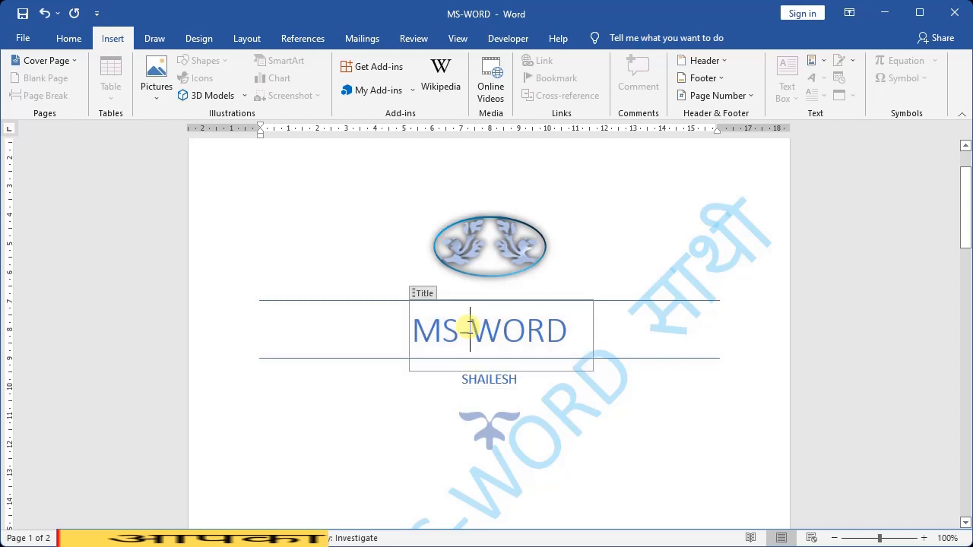
click(461, 405)
Step: Remove the background of the small ornament below the subtitle and keep the changes
scroll(543, 394, down, 4)
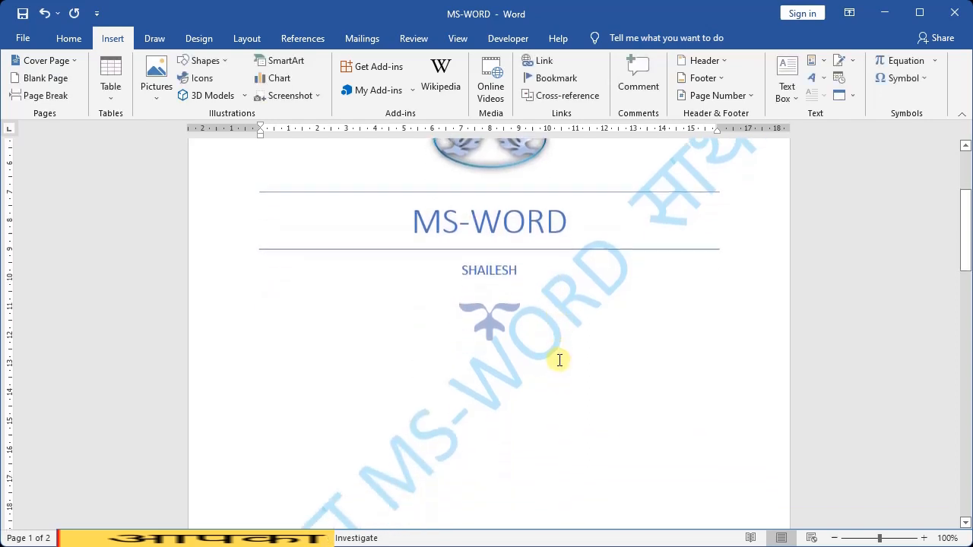
click(485, 247)
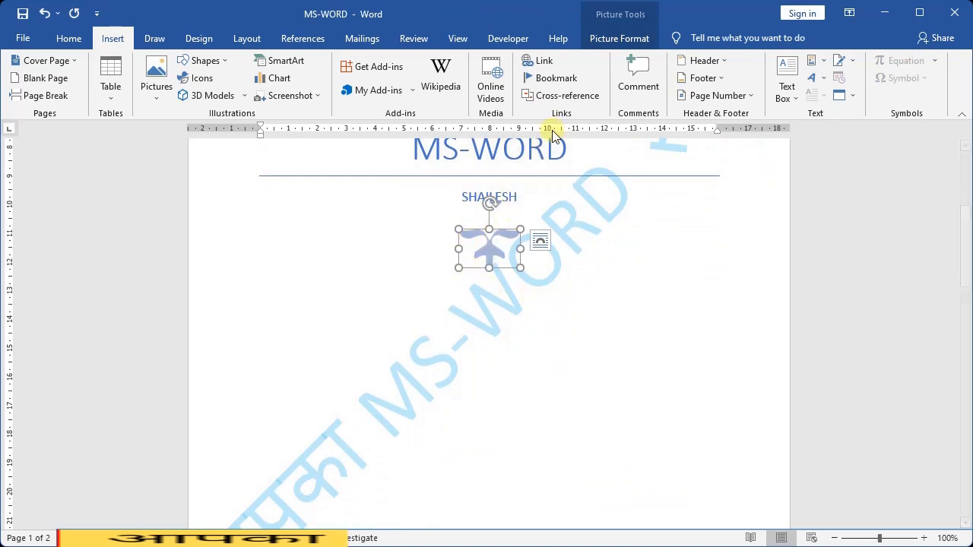
click(615, 39)
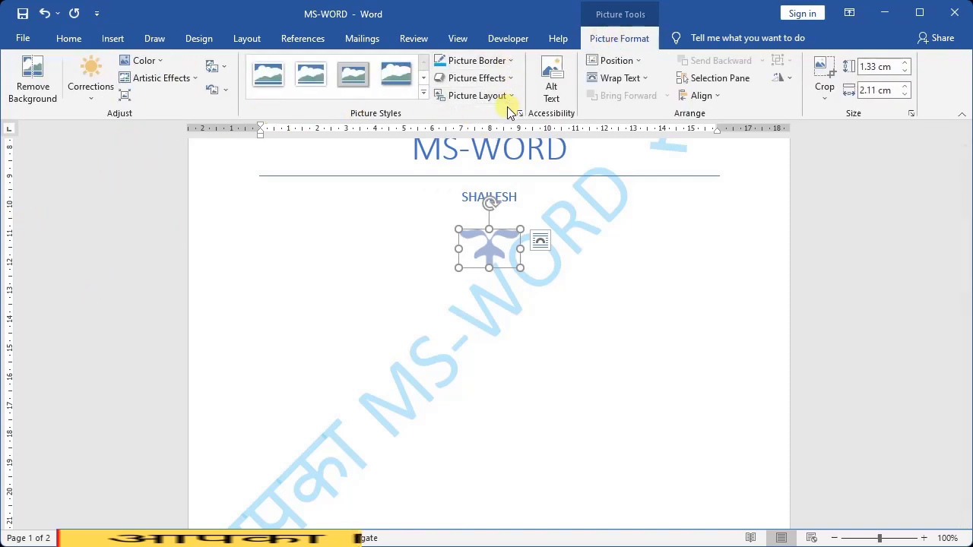
click(512, 64)
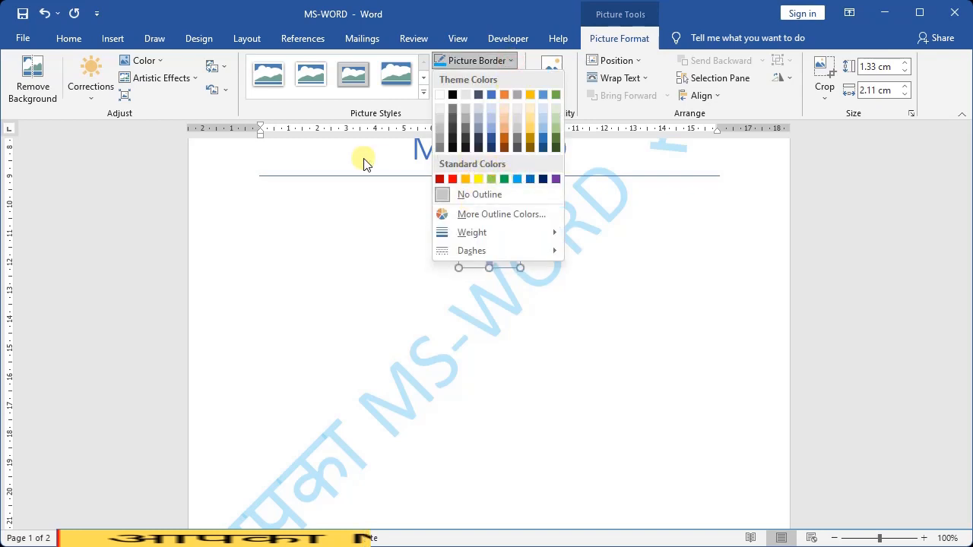
click(102, 89)
click(34, 93)
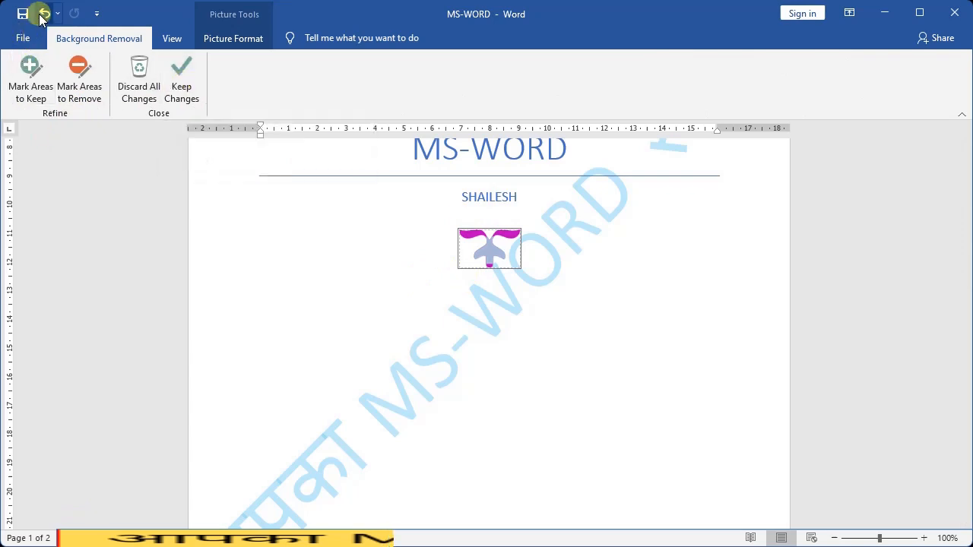
click(177, 97)
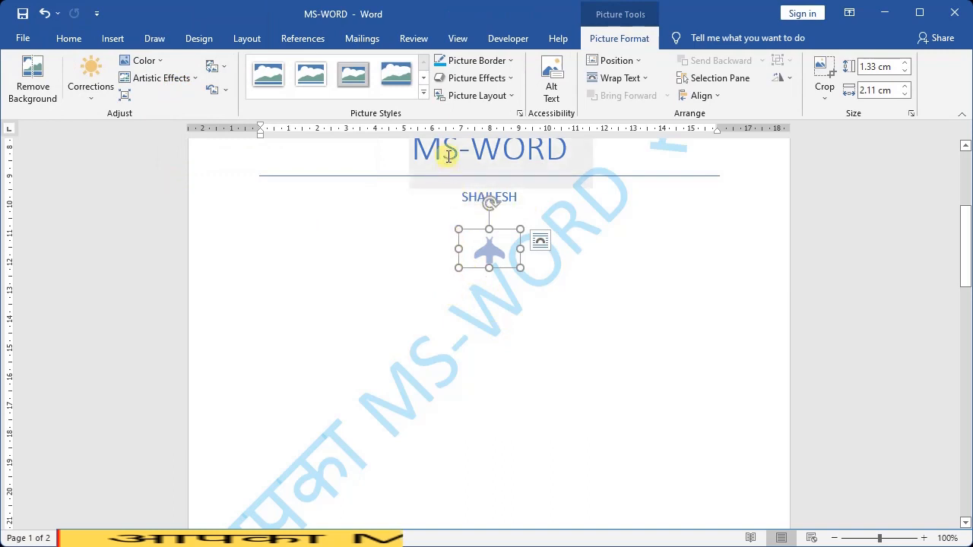
Step: Examine the available picture styles, including Center Shadow Rectangle, for the small ornament below the subtitle
click(428, 83)
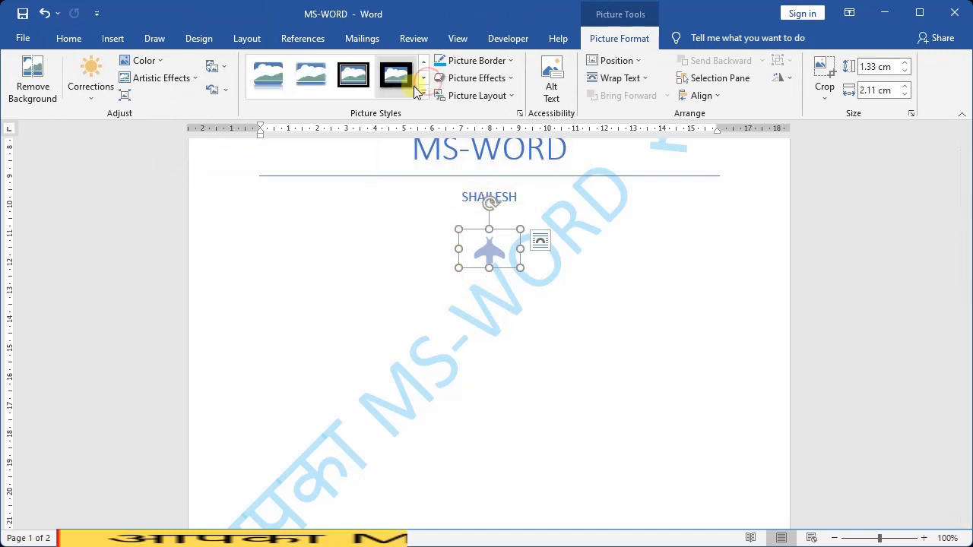
click(423, 92)
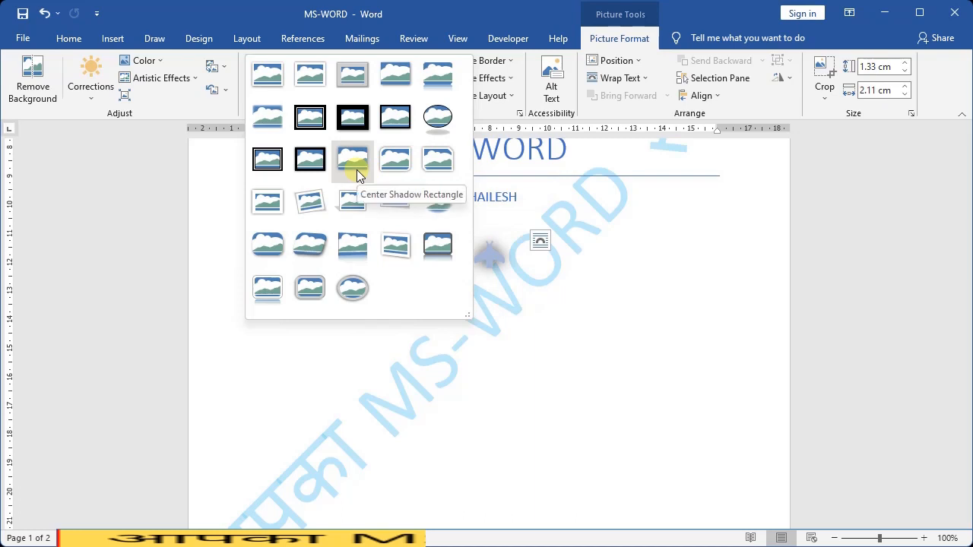
click(637, 371)
click(421, 248)
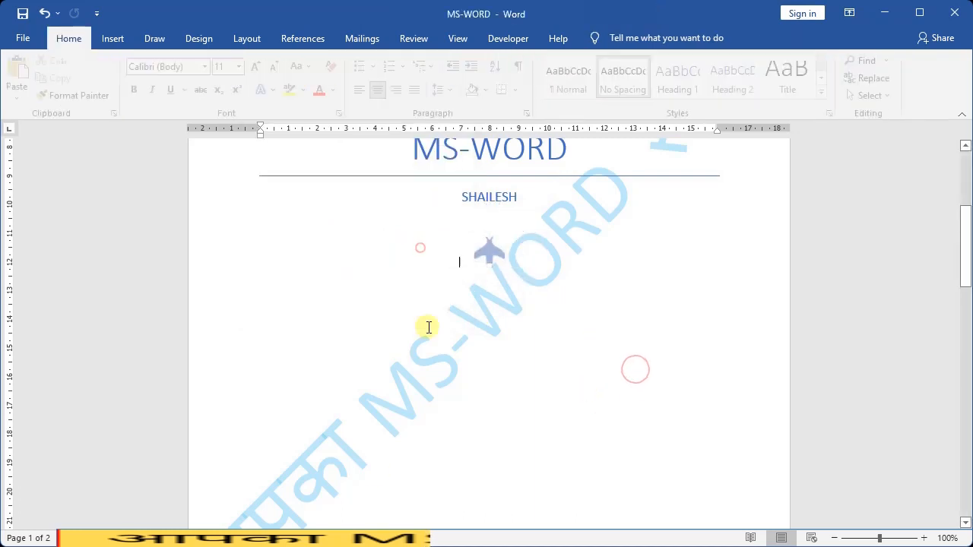
Step: Set the cover page's date placeholder to February 7, 2022
scroll(506, 221, up, 5)
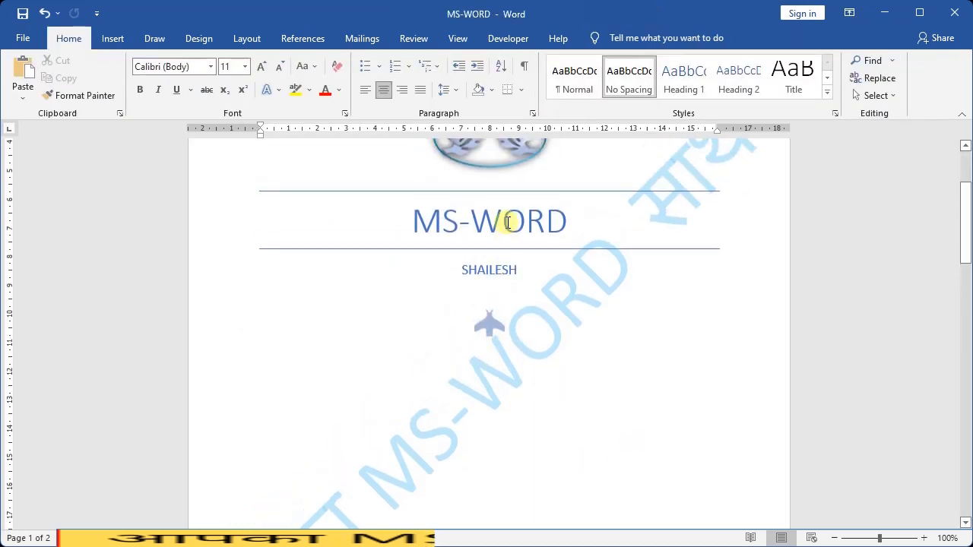
scroll(508, 222, down, 4)
scroll(508, 222, down, 8)
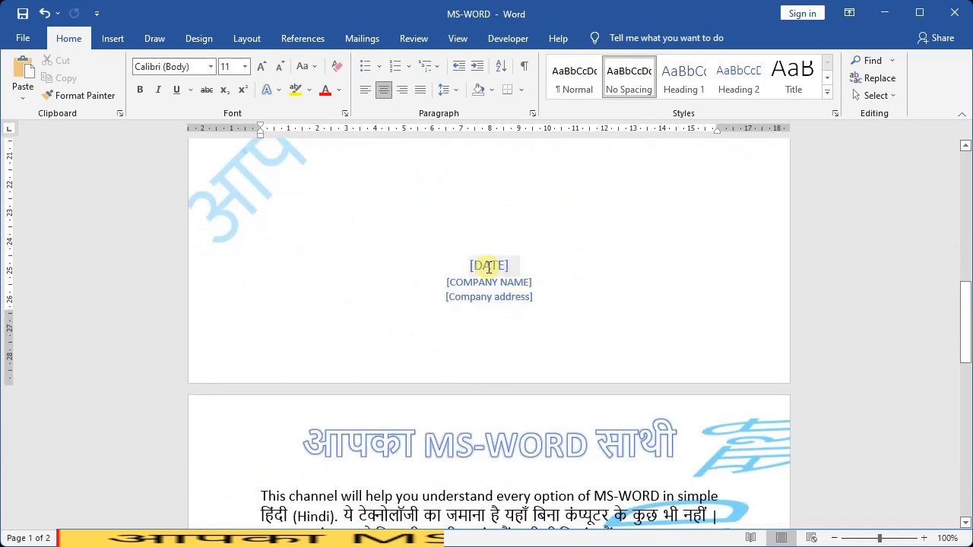
click(488, 266)
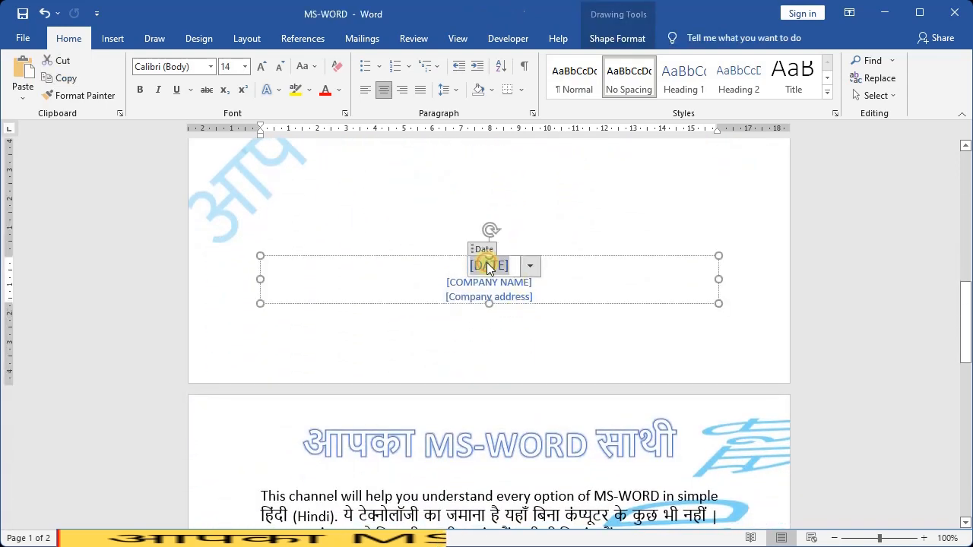
click(529, 266)
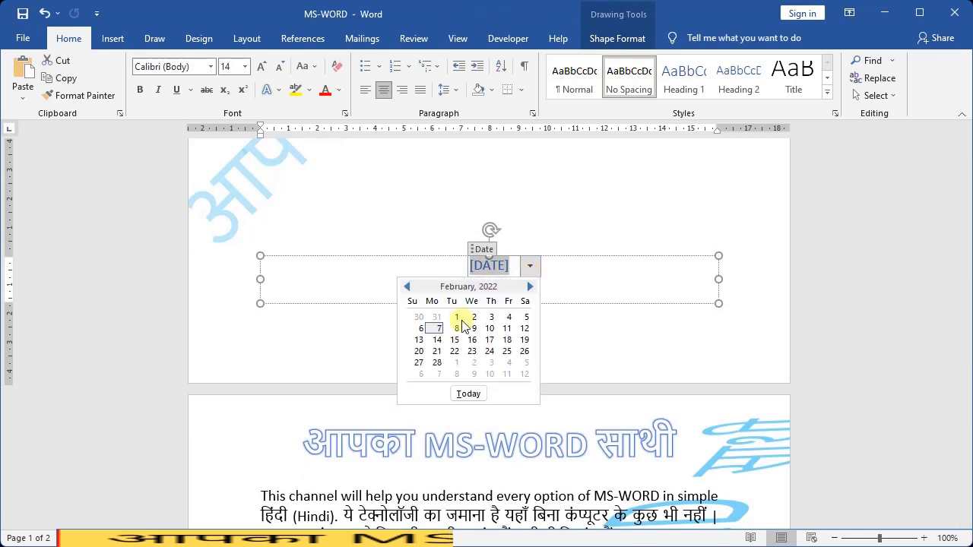
click(438, 333)
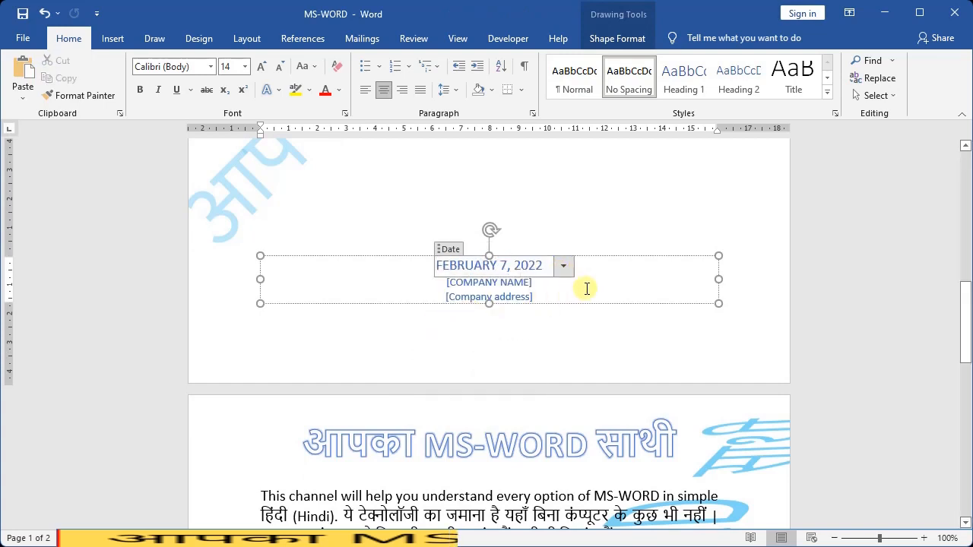
Step: Change the cover page's date to March 19, 2022
click(563, 266)
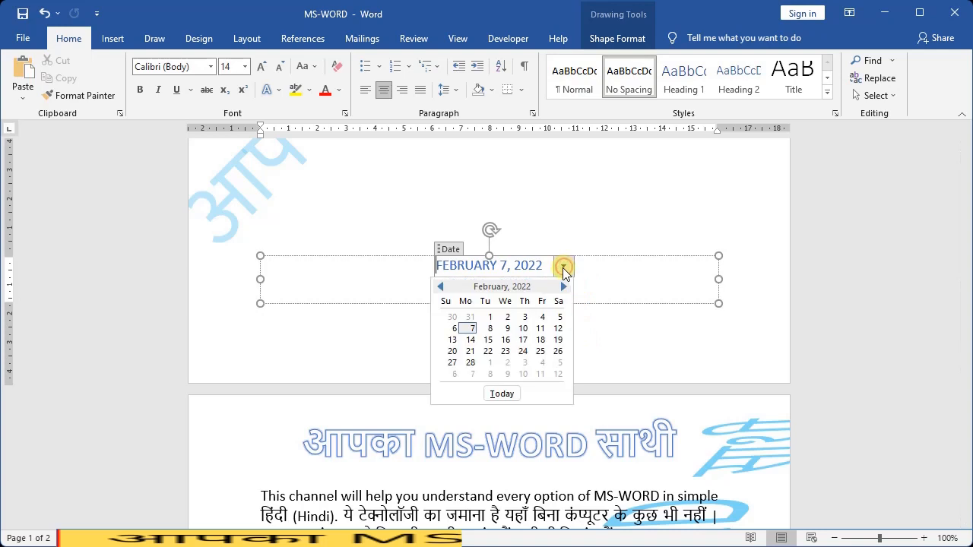
click(564, 287)
click(440, 287)
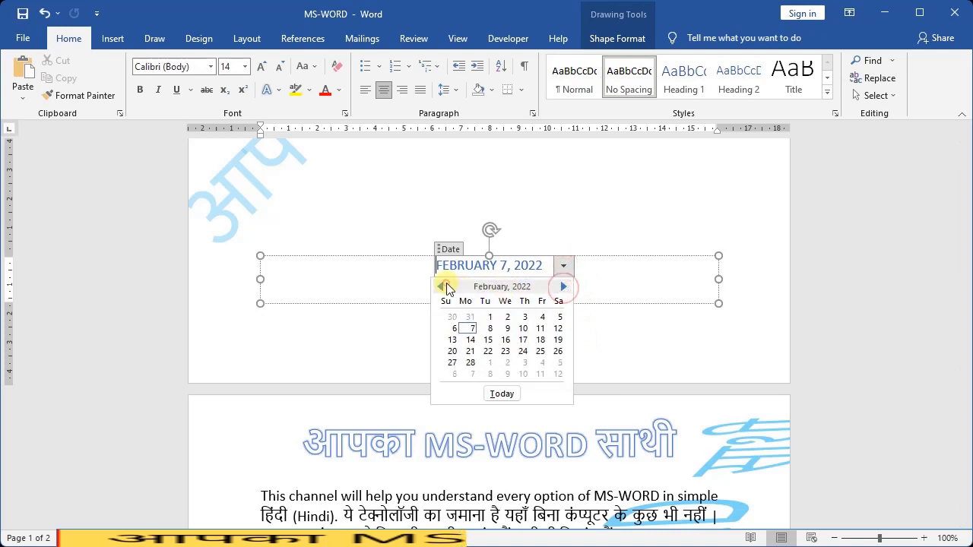
click(440, 286)
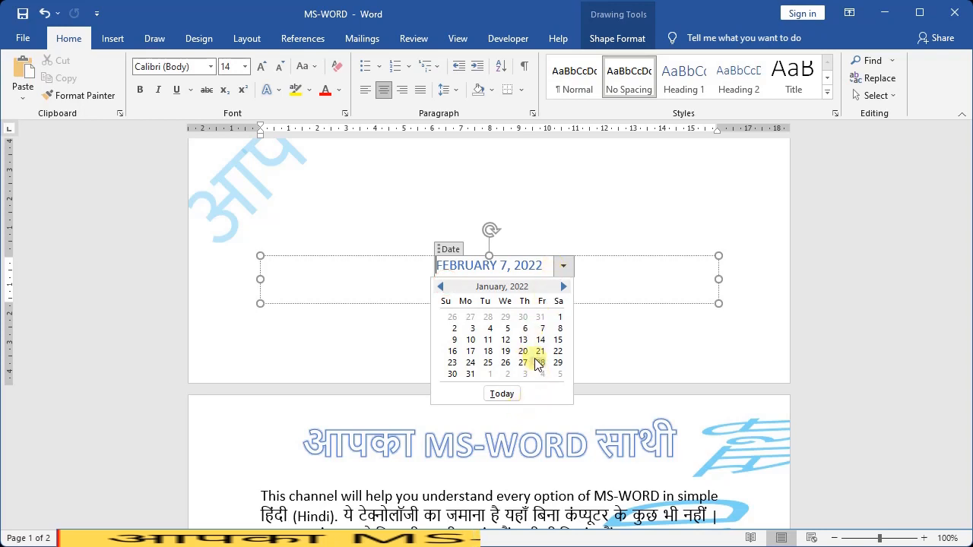
click(564, 287)
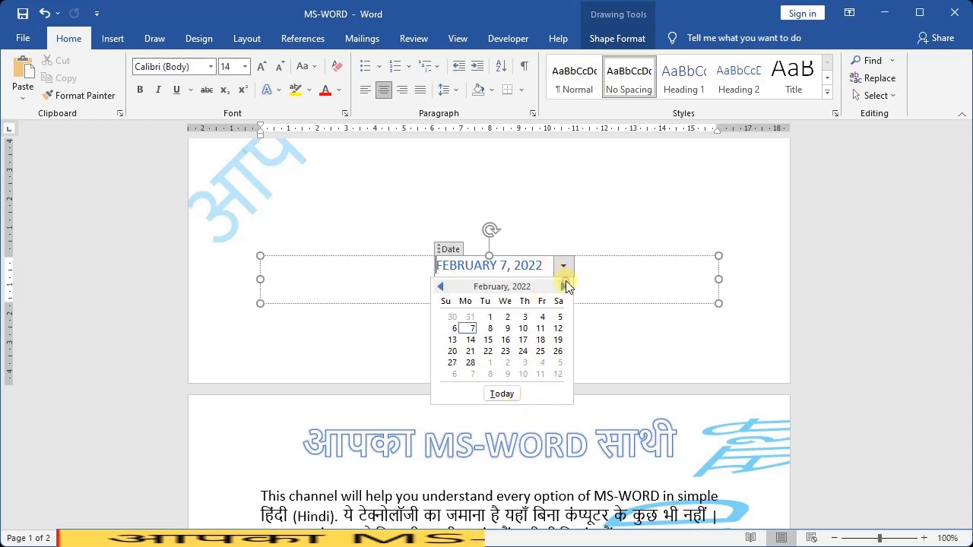
click(564, 287)
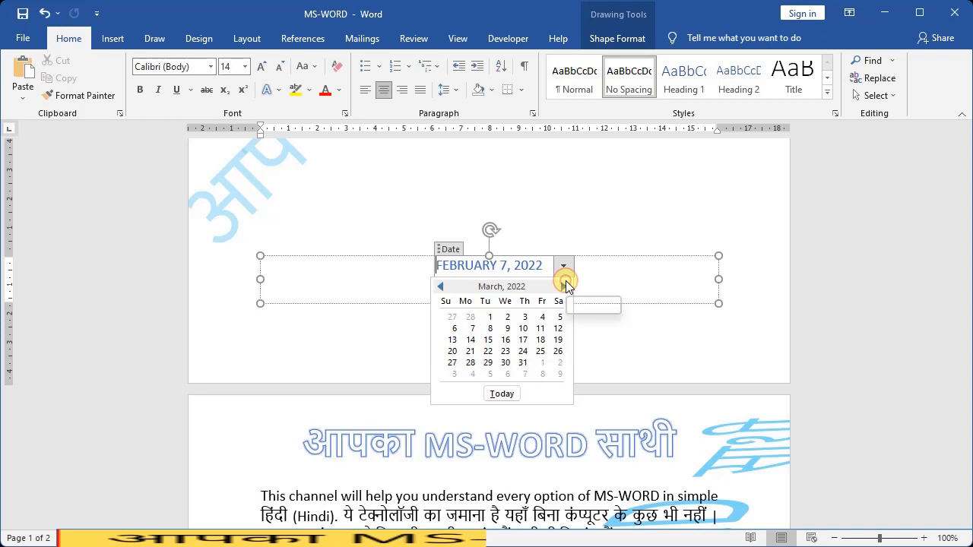
click(558, 340)
scroll(560, 310, up, 2)
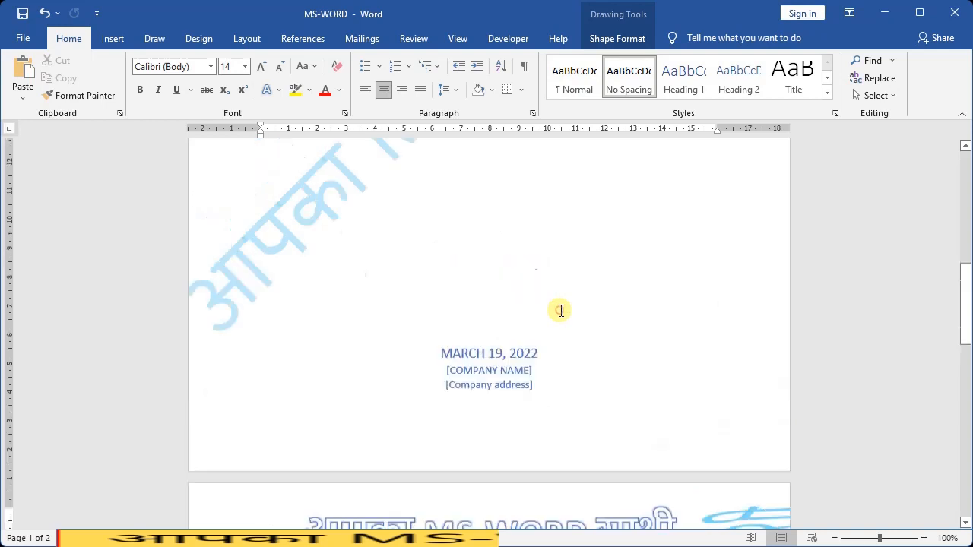
scroll(560, 311, up, 4)
scroll(543, 314, down, 5)
Step: Replace the company name placeholder below the date with AAPKA MS-WORD SATHI
click(476, 301)
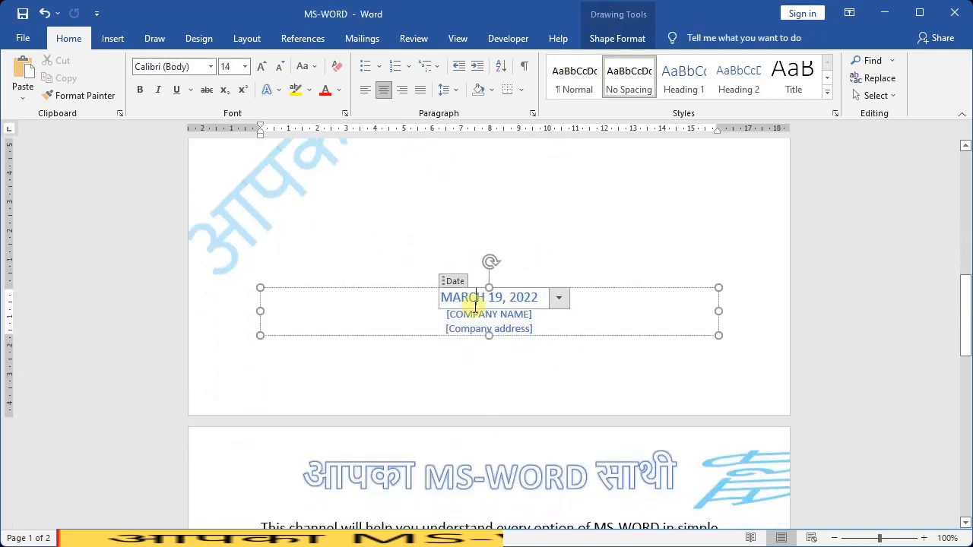
click(476, 314)
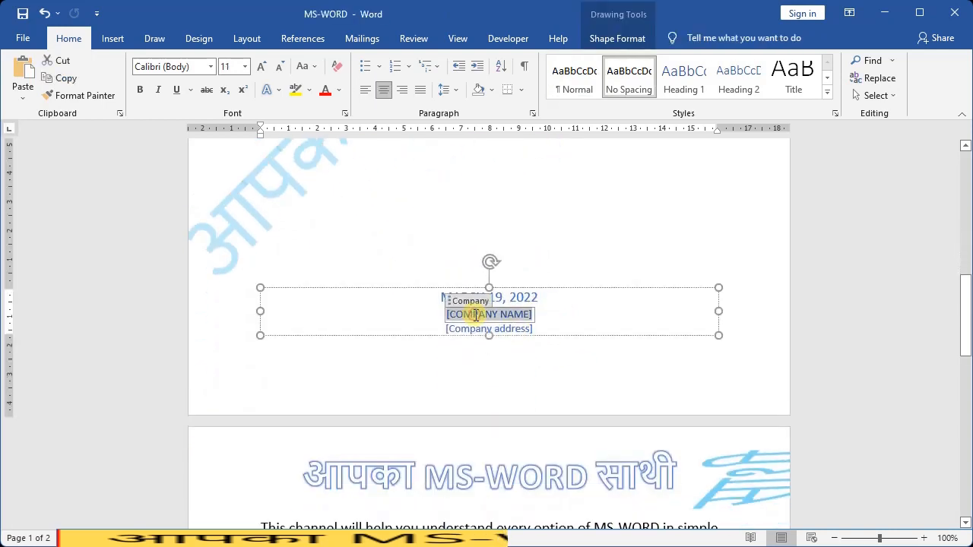
text(AAPKA)
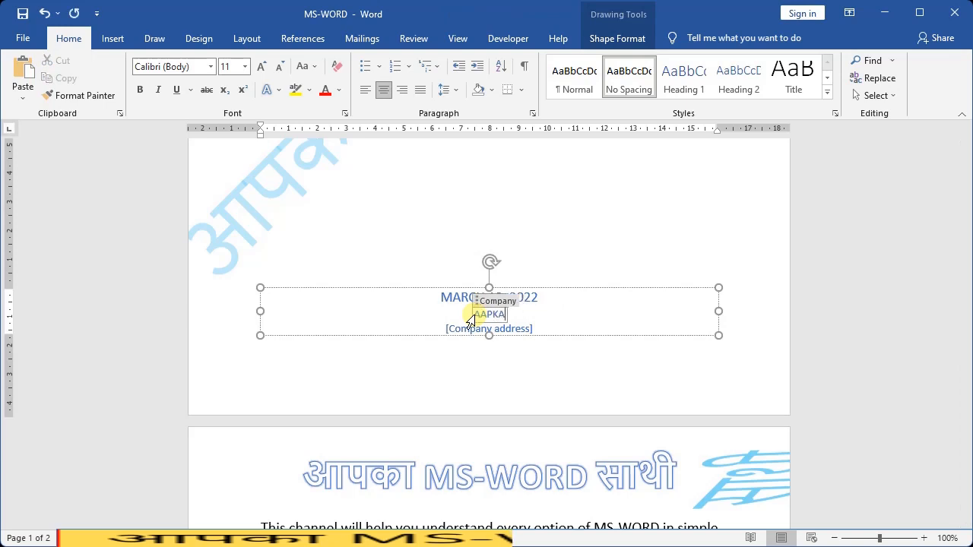
text( MS-W)
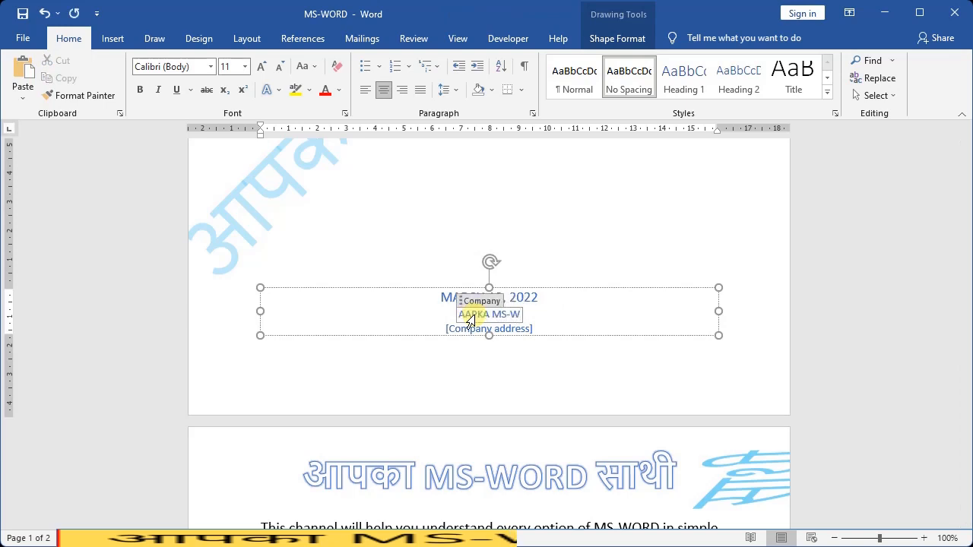
text(ORD SATH)
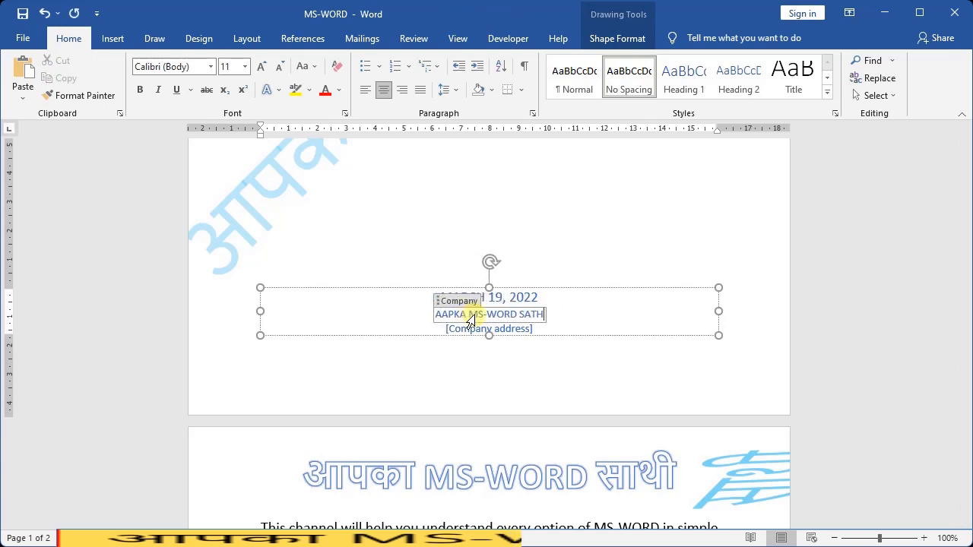
text(I)
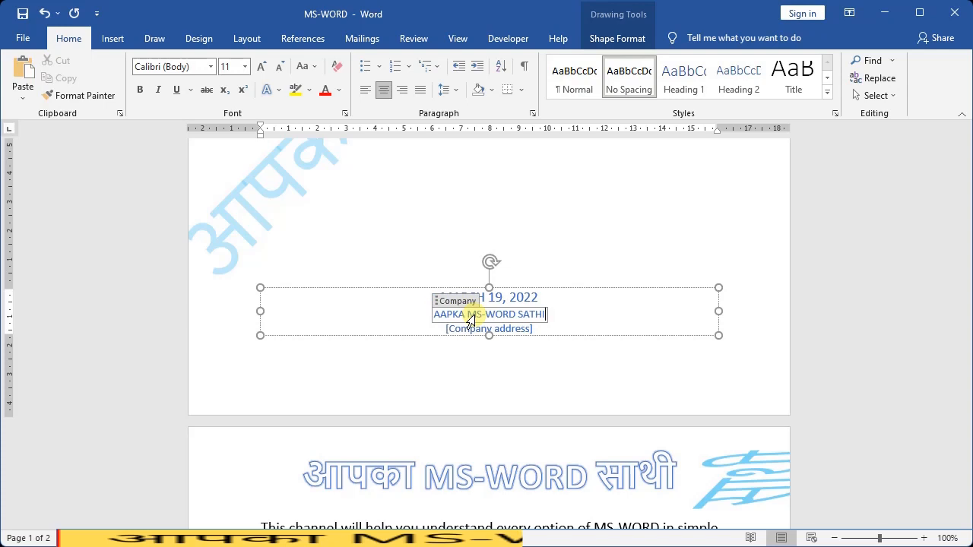
Step: Replace the company address placeholder on the cover page with INDIA
click(511, 323)
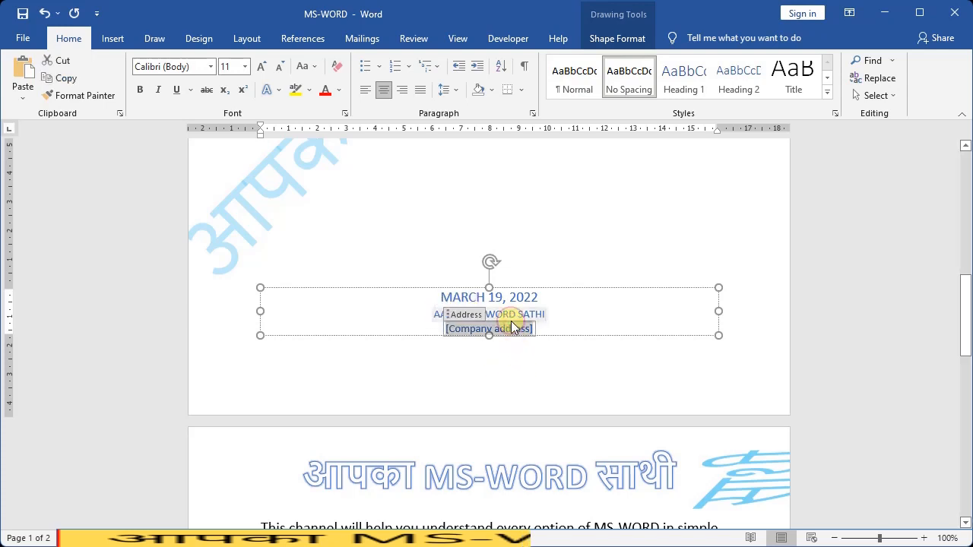
text(INDIA)
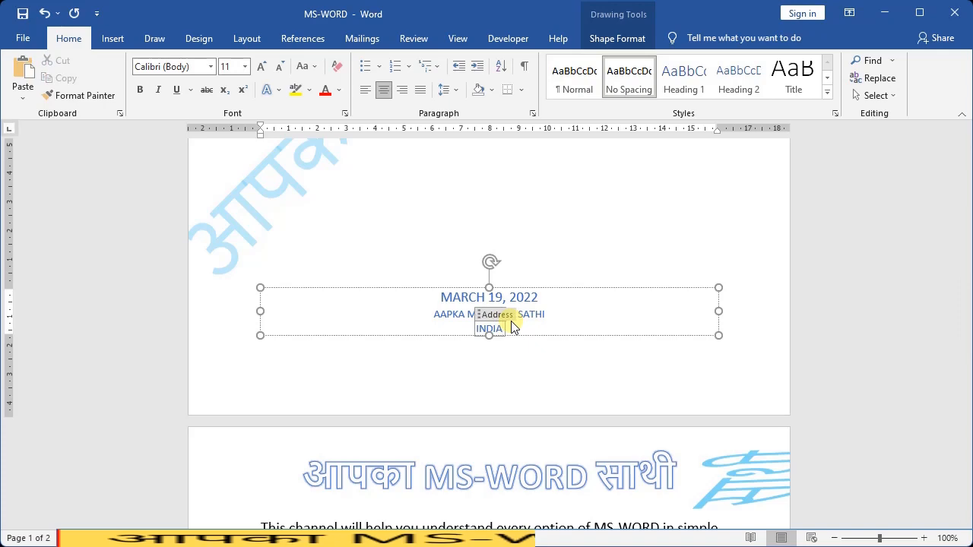
click(691, 243)
Step: Set the document's page color to the base green from the theme colors
scroll(691, 244, up, 10)
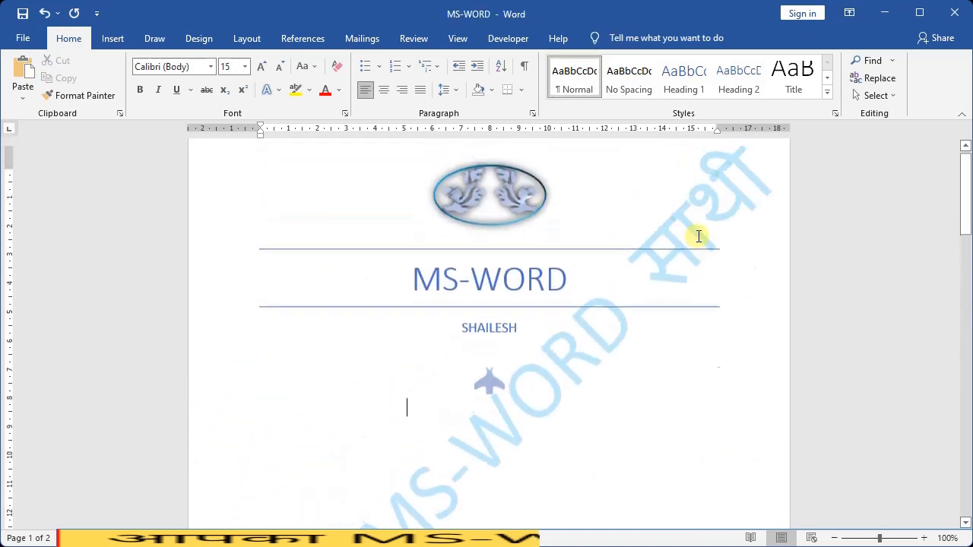
scroll(440, 275, down, 2)
scroll(439, 275, down, 10)
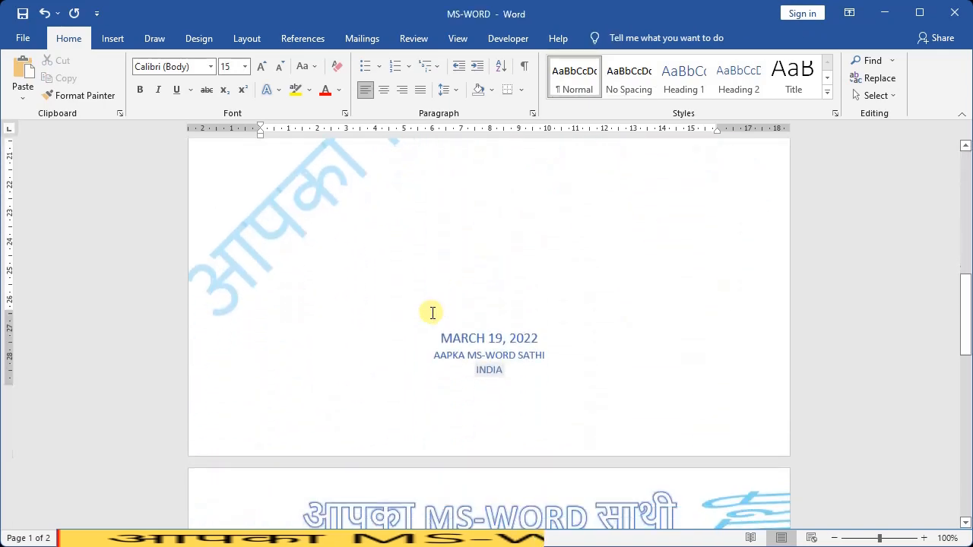
scroll(434, 309, up, 5)
scroll(432, 310, up, 5)
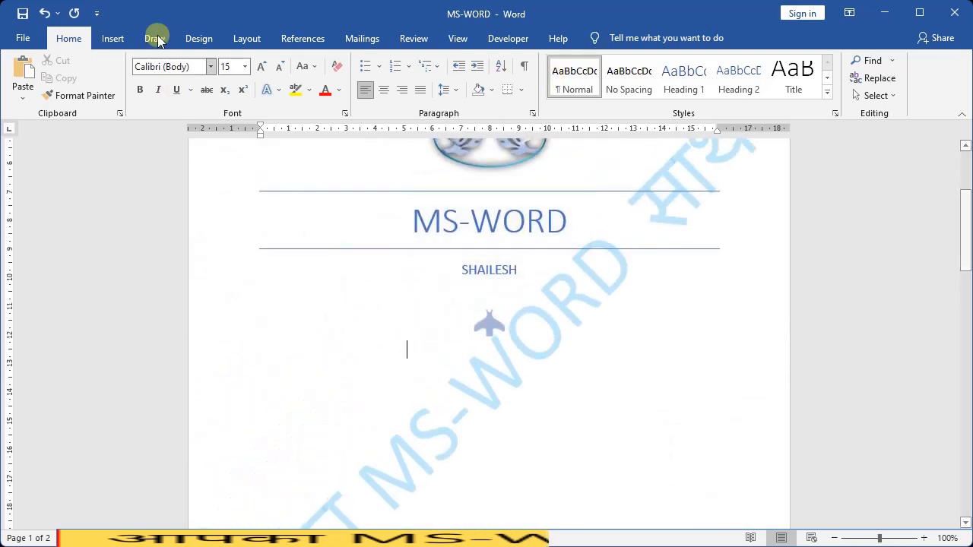
click(200, 39)
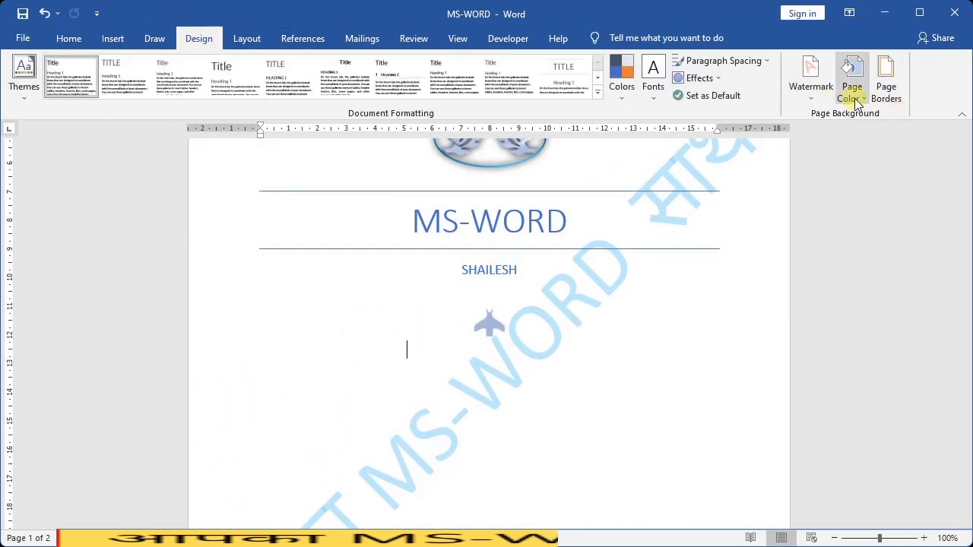
click(852, 90)
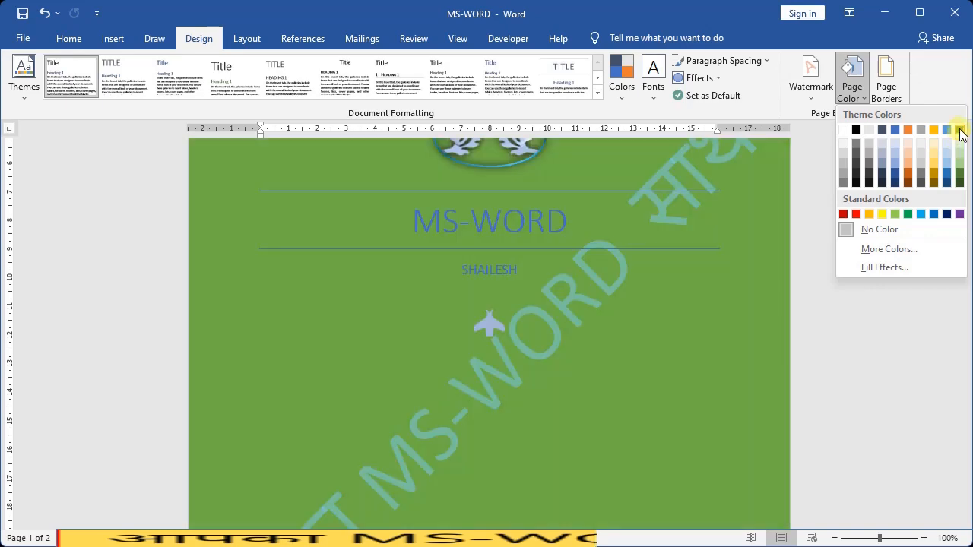
click(960, 129)
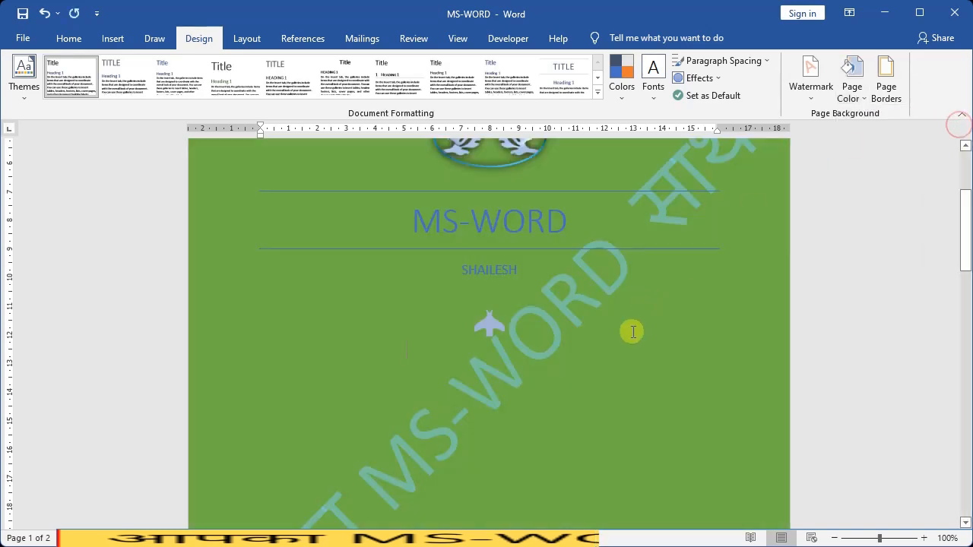
scroll(633, 332, up, 4)
scroll(634, 331, down, 15)
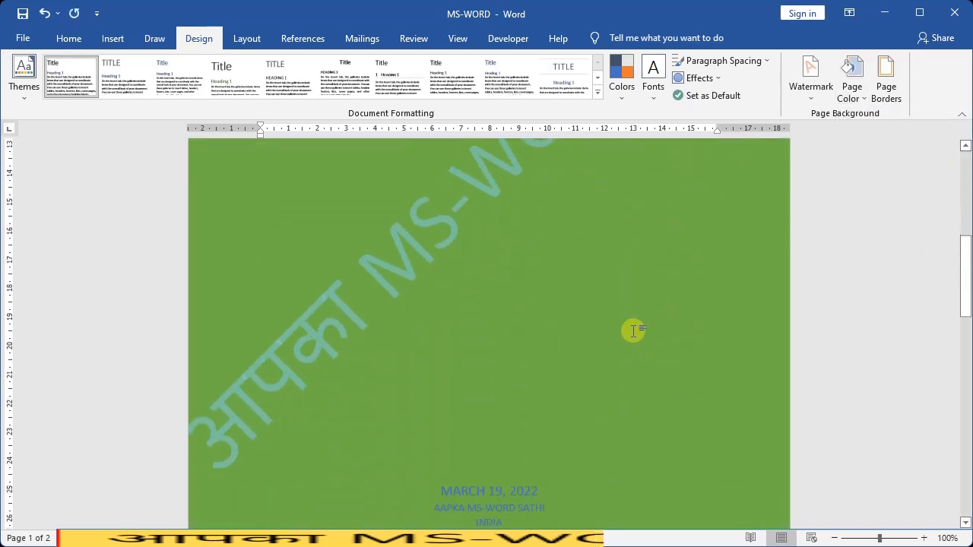
Step: Remove the document's page color by setting it to No Color
scroll(633, 332, down, 3)
scroll(632, 330, up, 12)
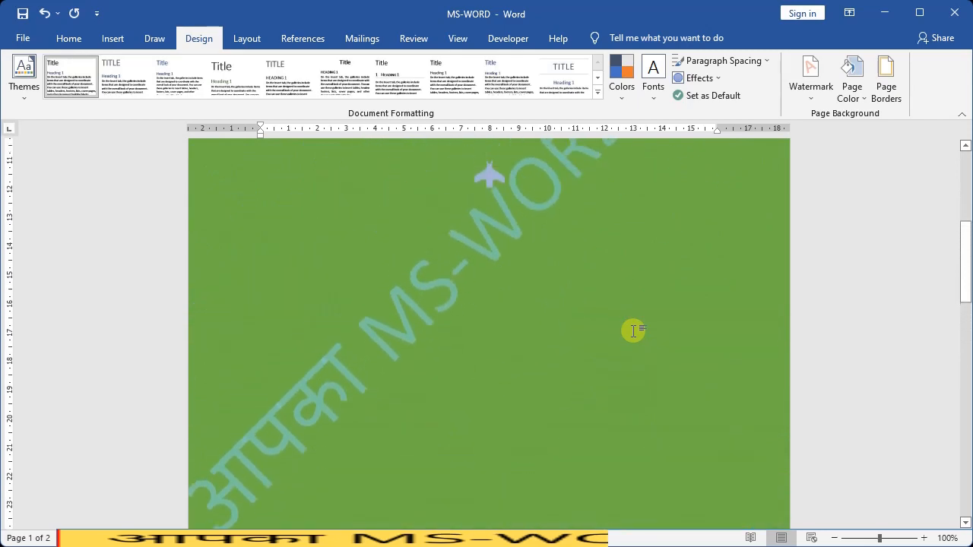
click(863, 104)
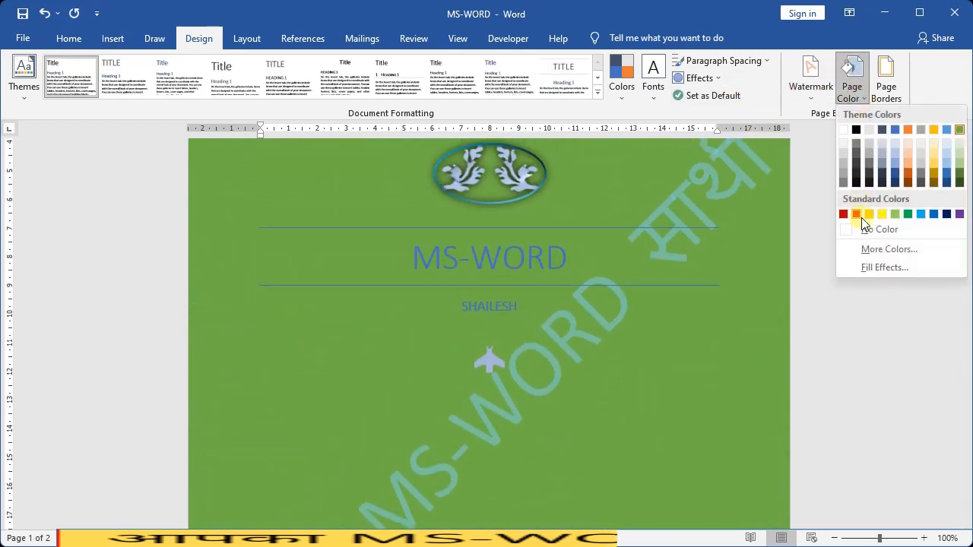
click(865, 228)
click(664, 360)
scroll(664, 360, up, 4)
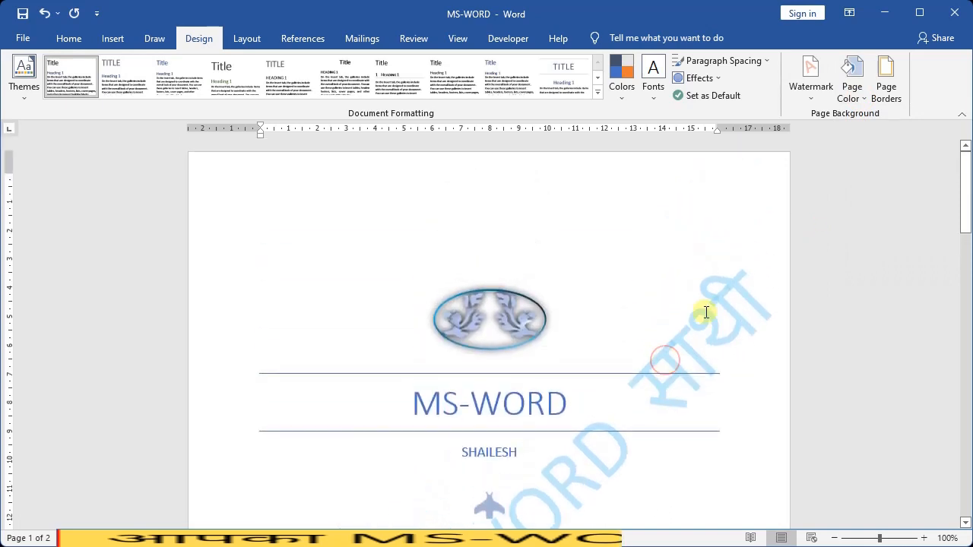
Step: Look over the cover page from its ornament to the company details, and the start of the following text page
scroll(707, 312, down, 10)
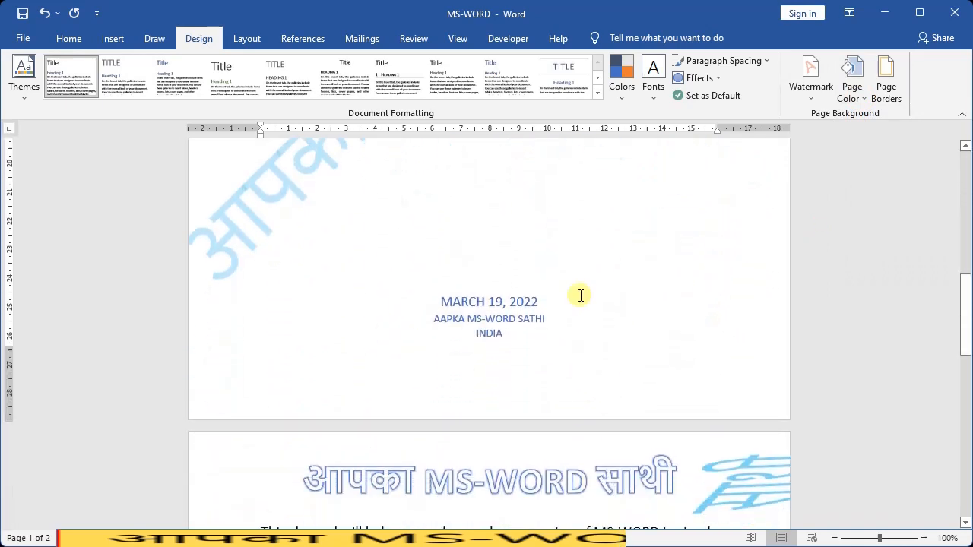
scroll(464, 342, up, 10)
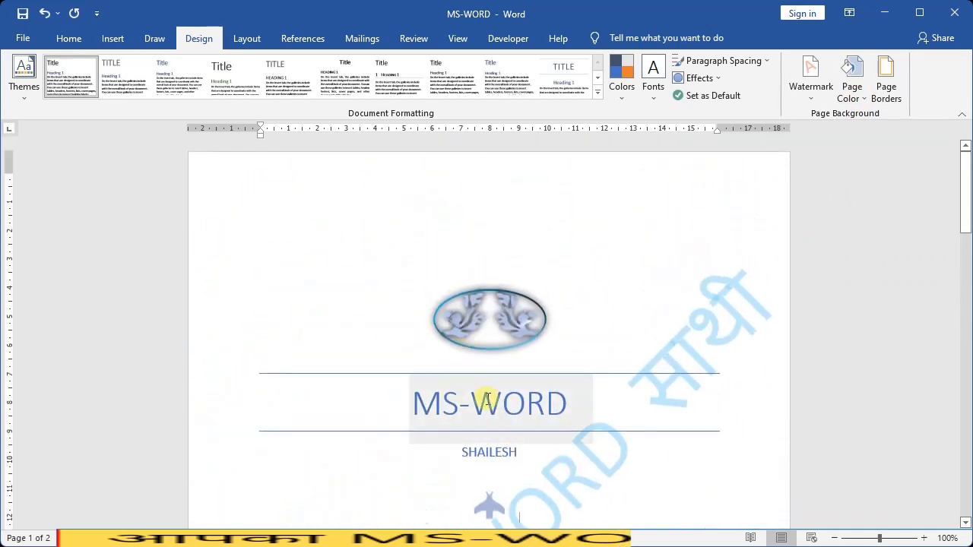
scroll(540, 355, down, 4)
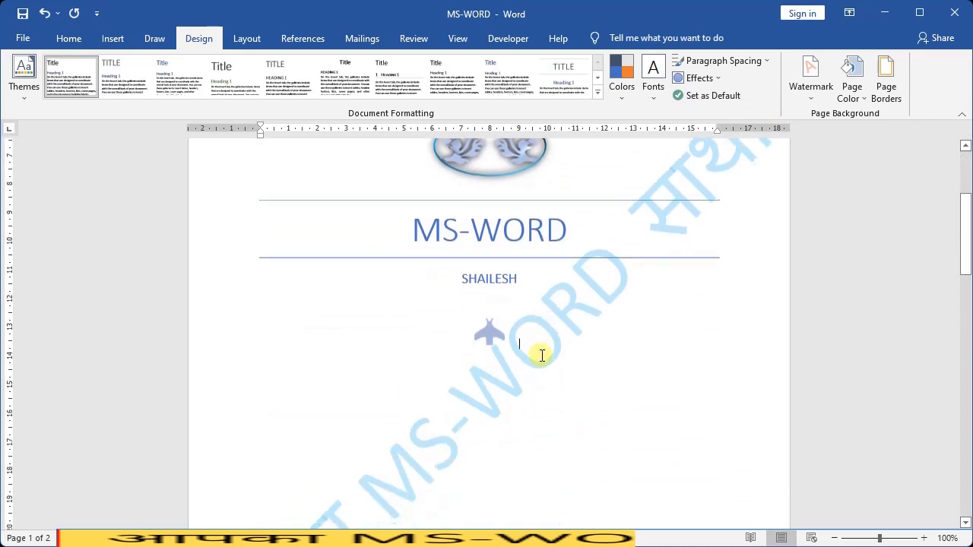
scroll(541, 355, down, 8)
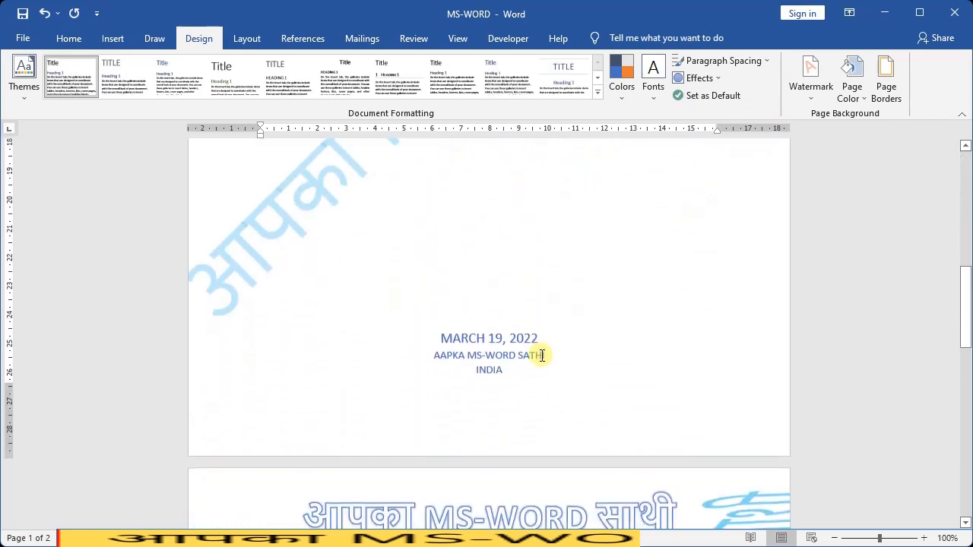
scroll(541, 354, down, 3)
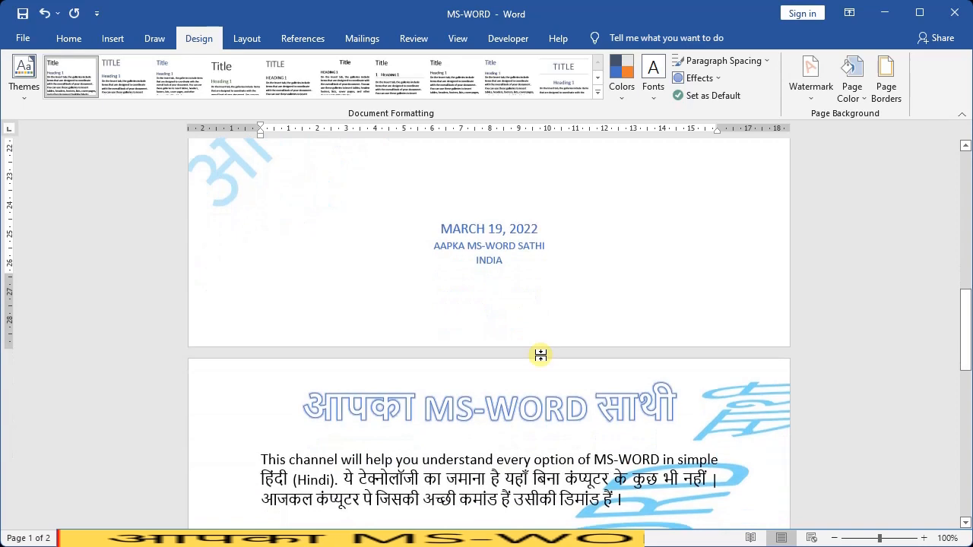
scroll(540, 355, down, 3)
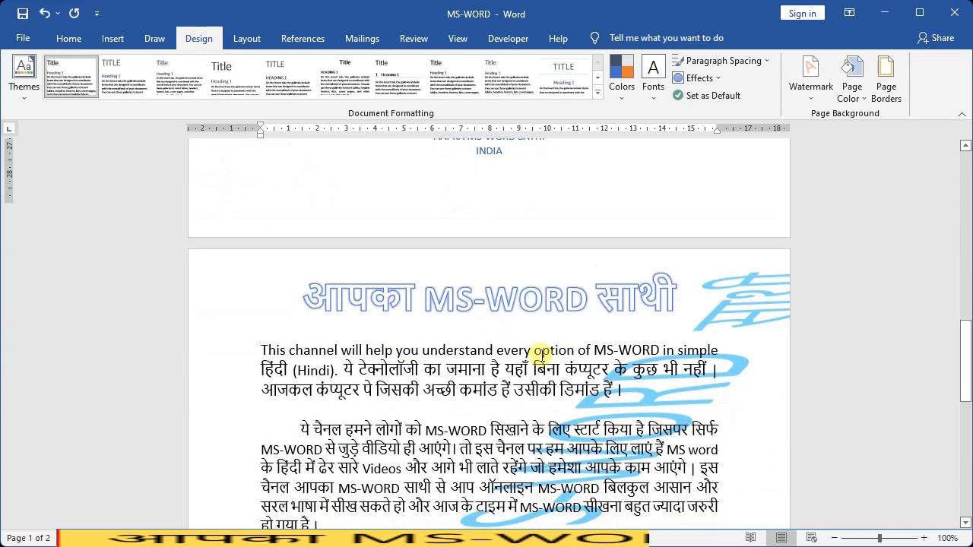
scroll(541, 354, up, 18)
scroll(403, 332, up, 3)
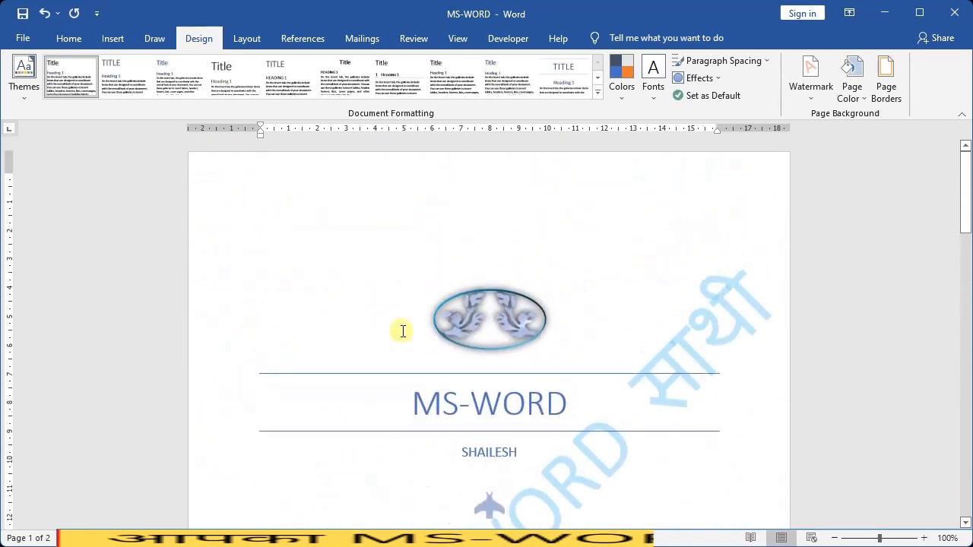
Step: Insert a blank page before the heading "आपका MS-WORD साथी", between the cover page and the text page
click(112, 38)
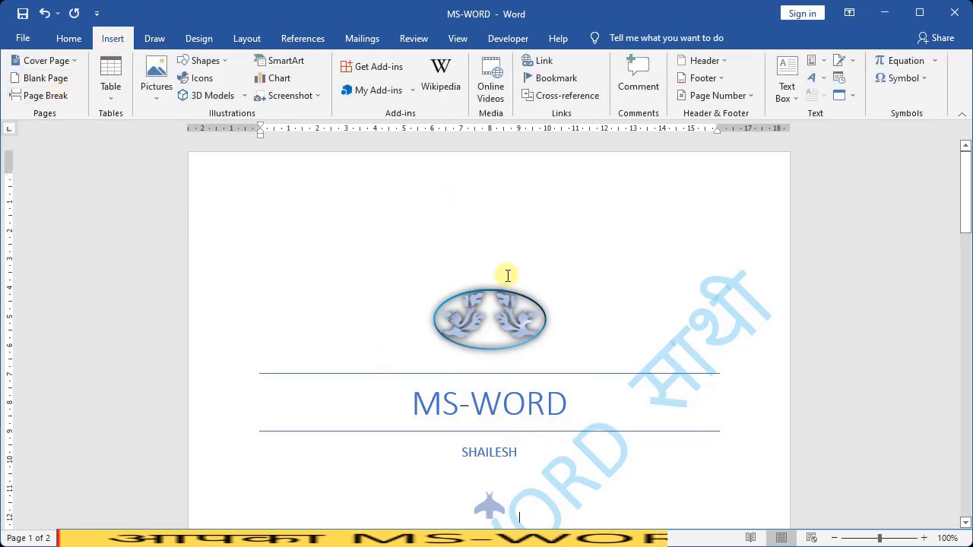
scroll(508, 276, down, 10)
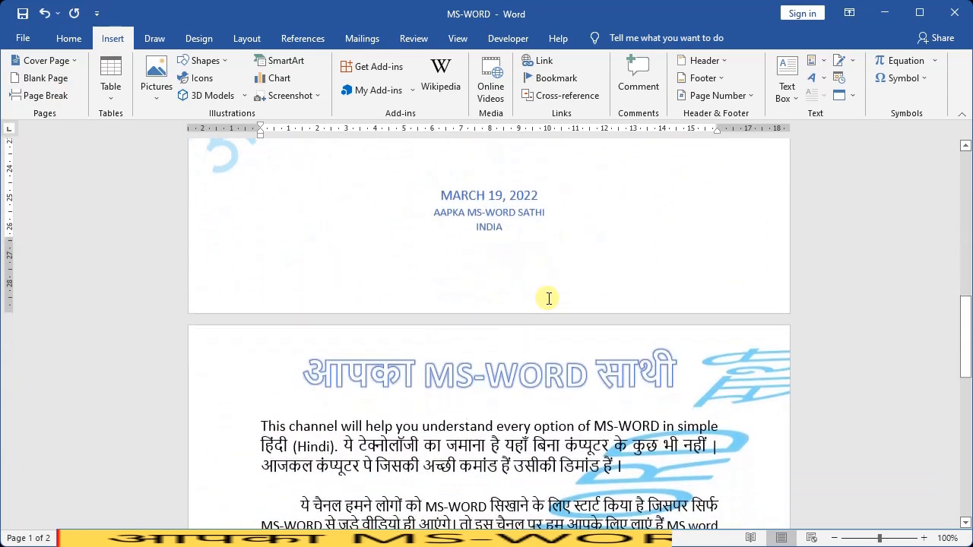
click(307, 374)
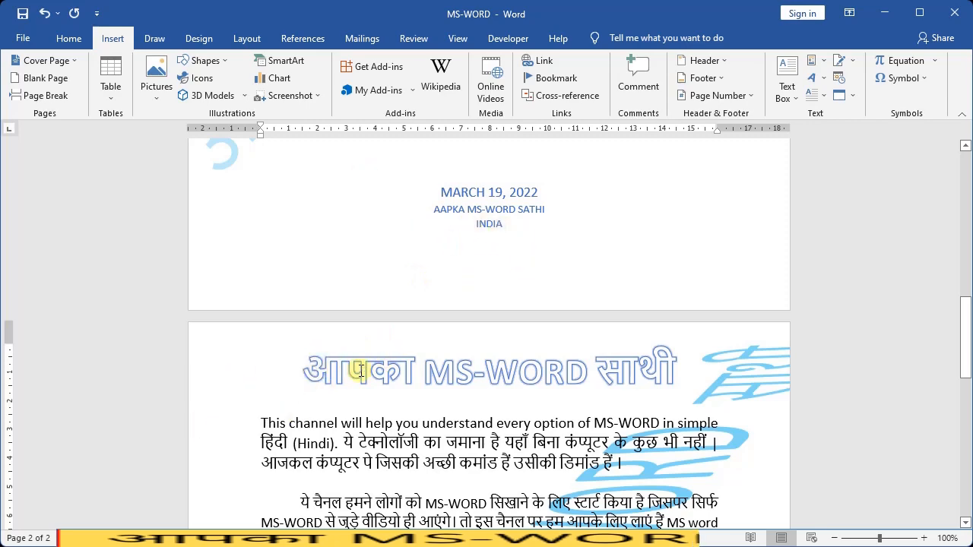
scroll(458, 286, down, 1)
scroll(324, 393, up, 2)
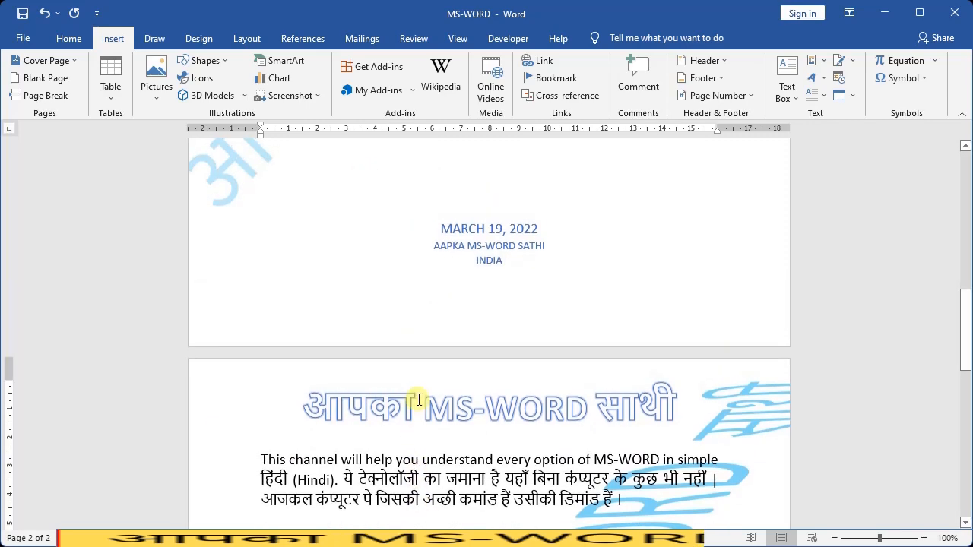
click(56, 81)
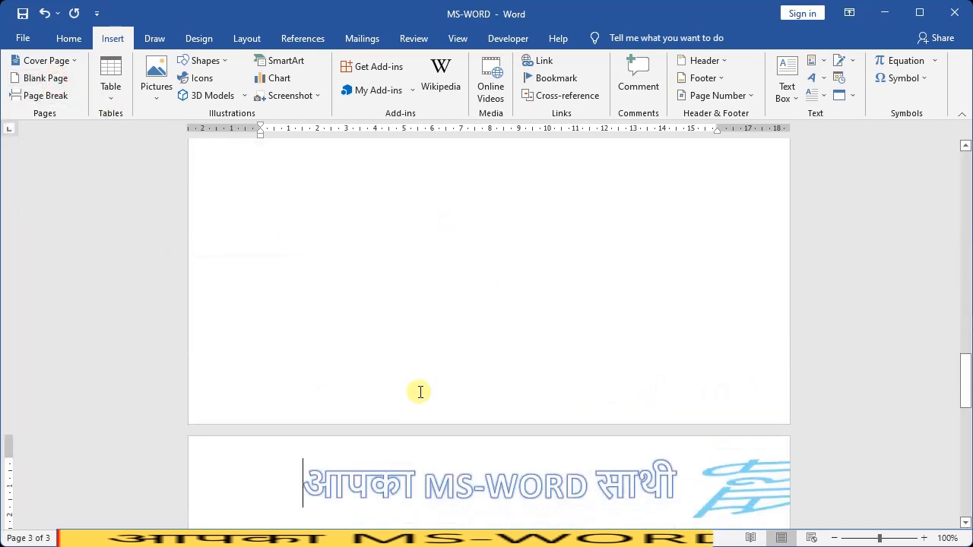
Step: Examine the inserted blank page and its place between the cover page and the text page
scroll(421, 392, up, 8)
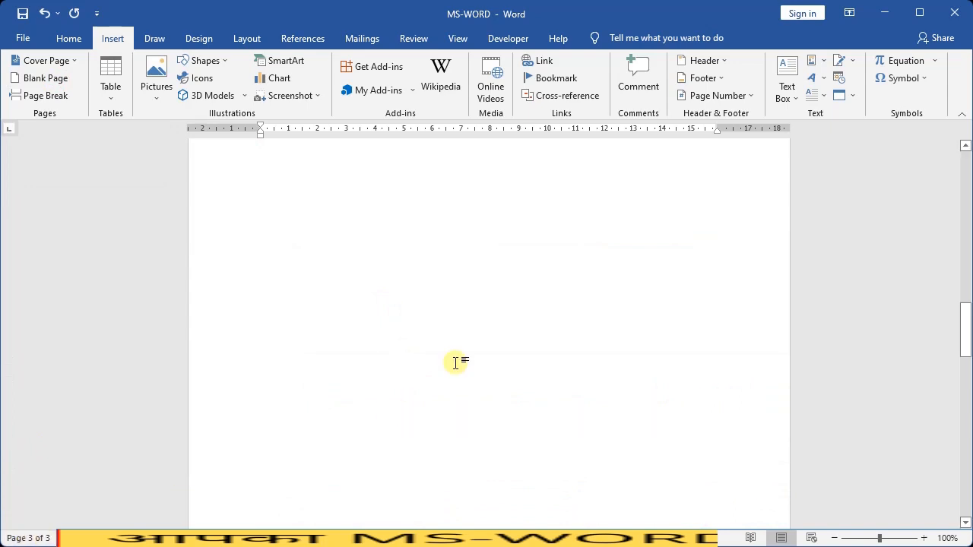
scroll(460, 346, up, 15)
scroll(479, 310, up, 5)
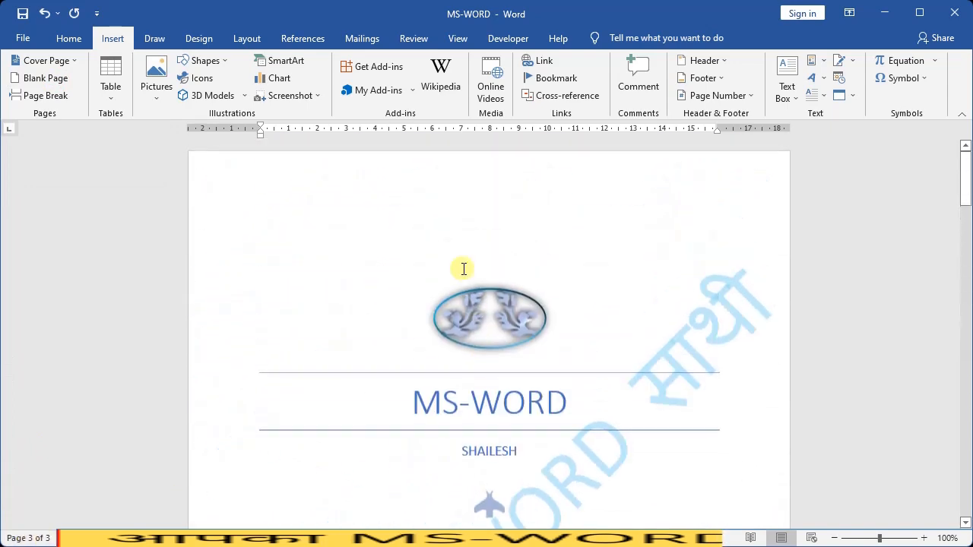
scroll(545, 269, down, 15)
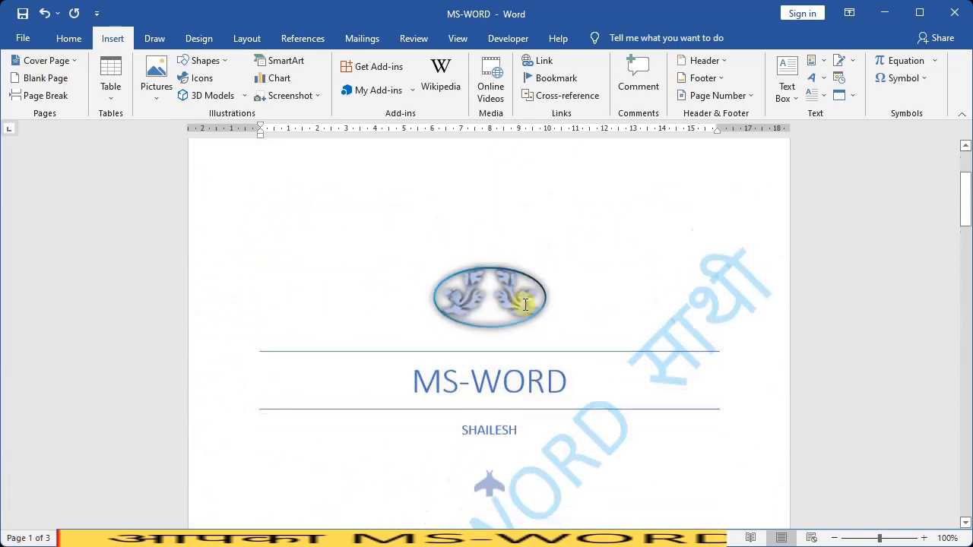
scroll(502, 318, down, 3)
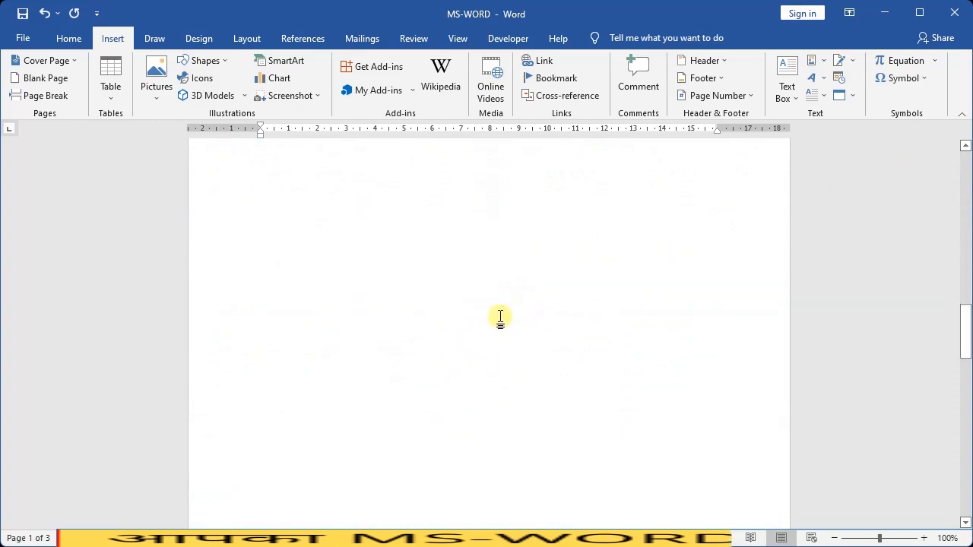
scroll(500, 317, down, 5)
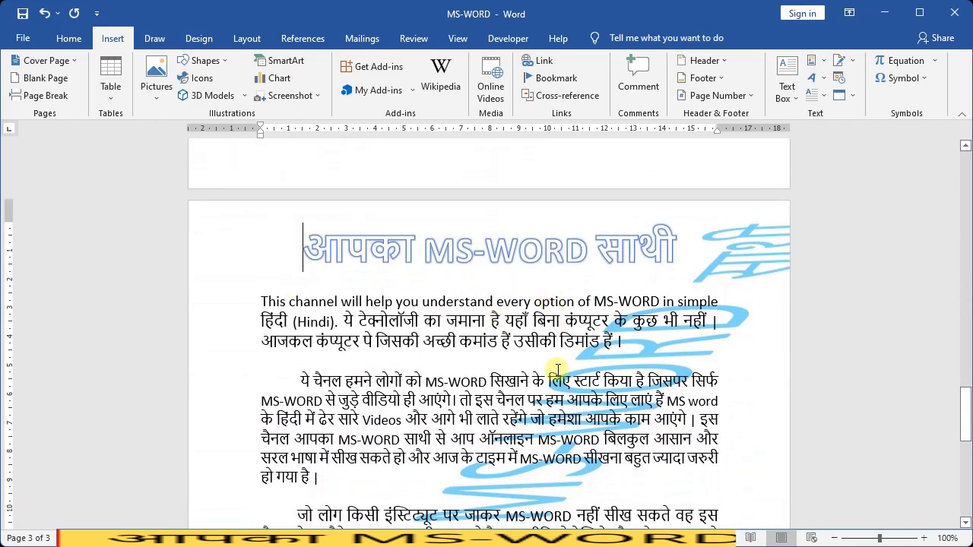
scroll(633, 375, down, 5)
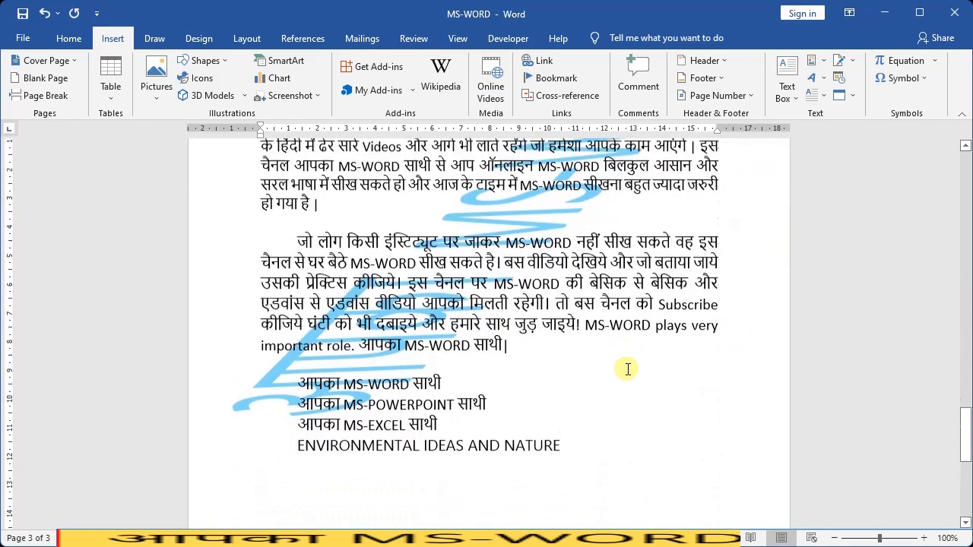
scroll(633, 365, up, 6)
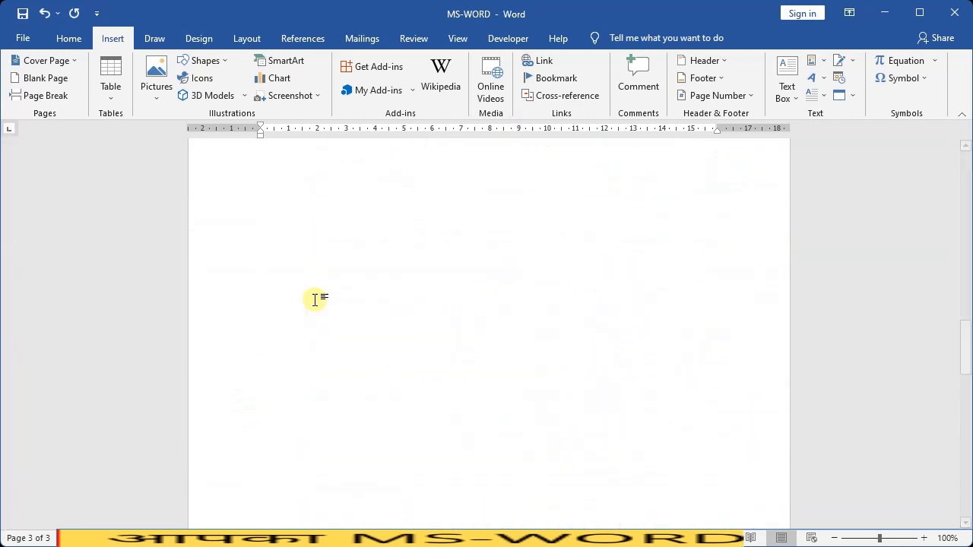
scroll(321, 347, up, 5)
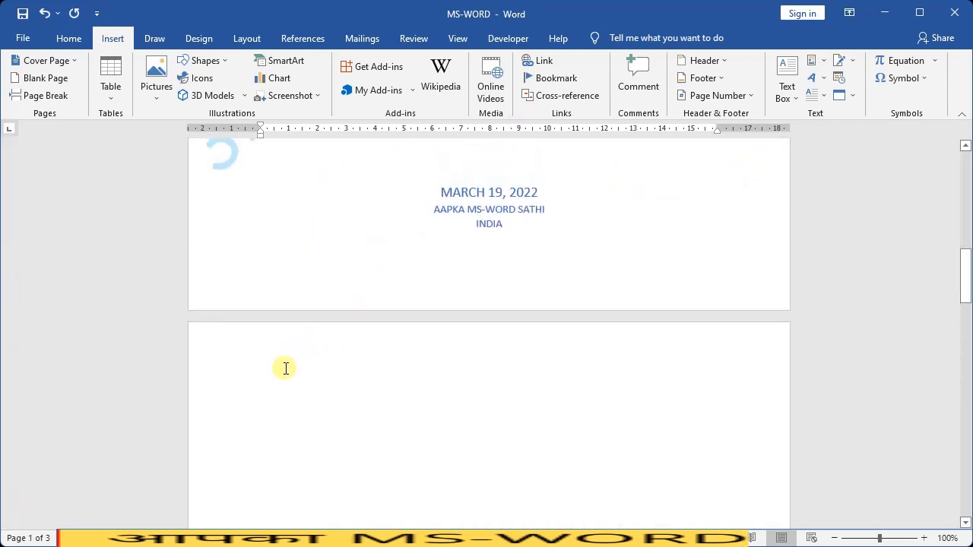
click(286, 369)
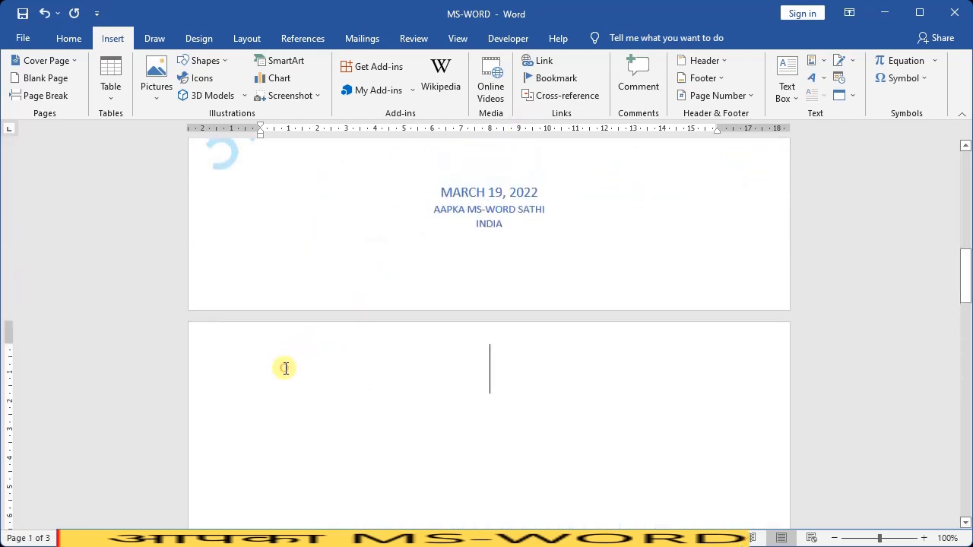
scroll(532, 322, down, 5)
scroll(525, 389, down, 10)
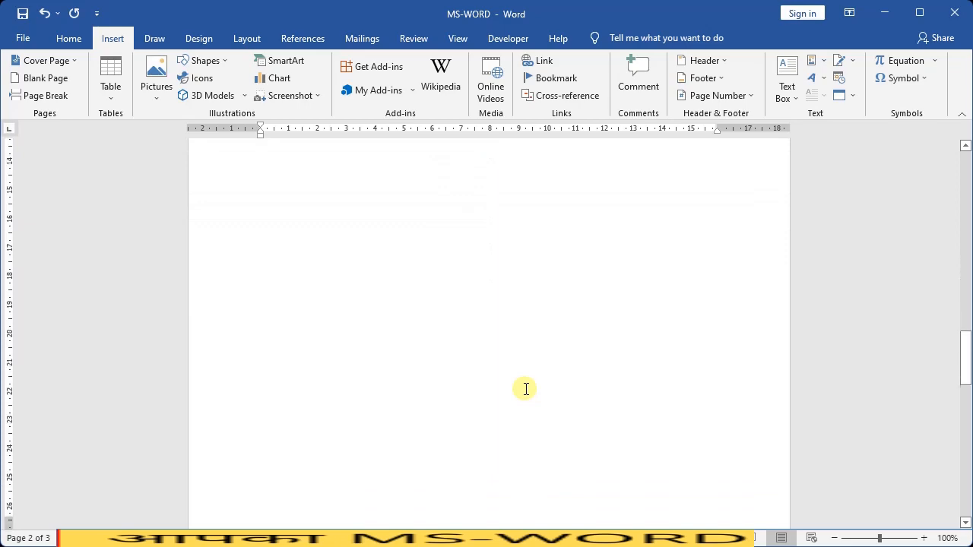
scroll(524, 388, up, 5)
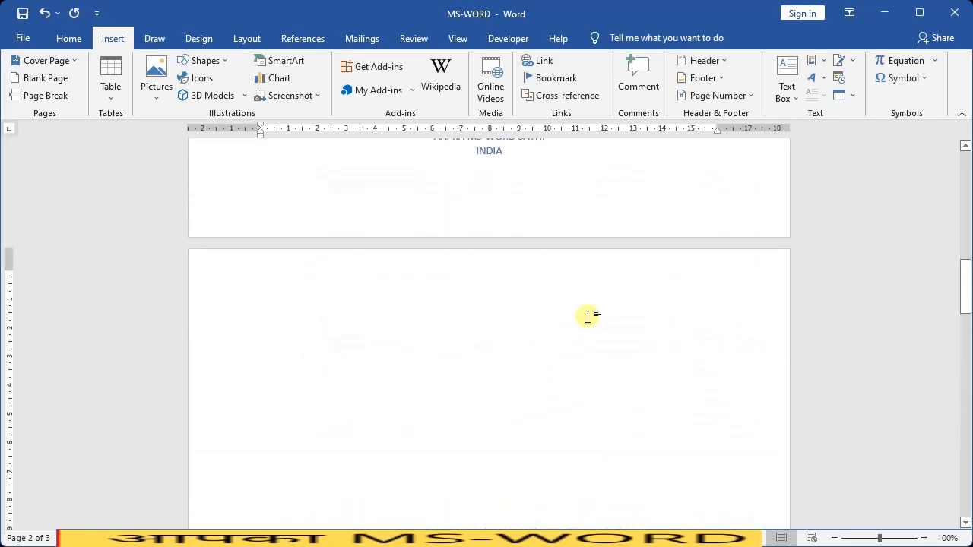
Step: Try to insert a page break before the paragraph beginning "This channel will help you"
scroll(588, 316, down, 10)
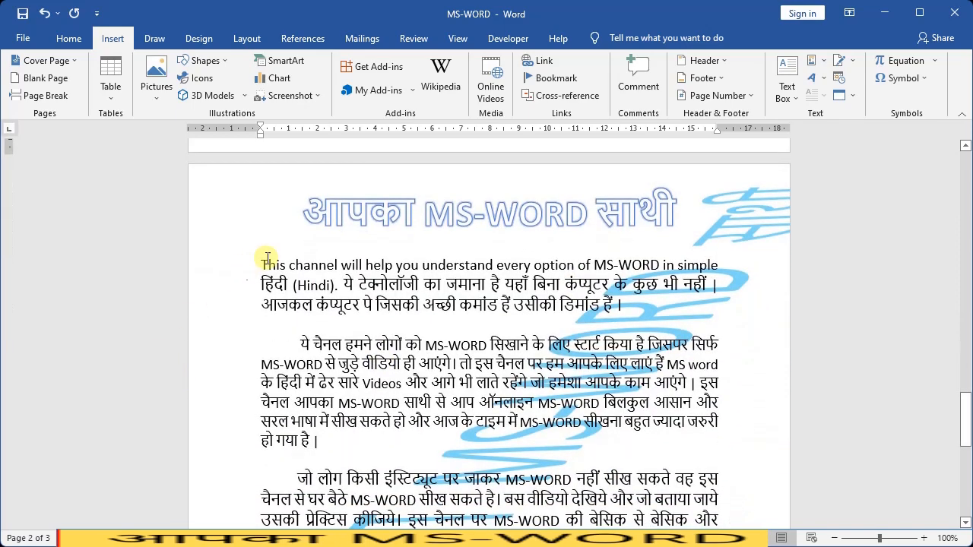
click(259, 261)
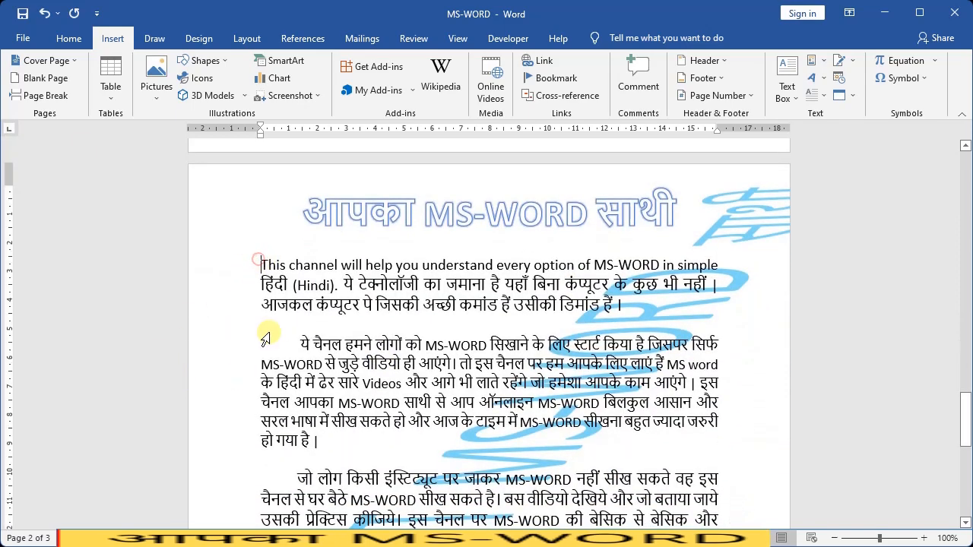
click(33, 98)
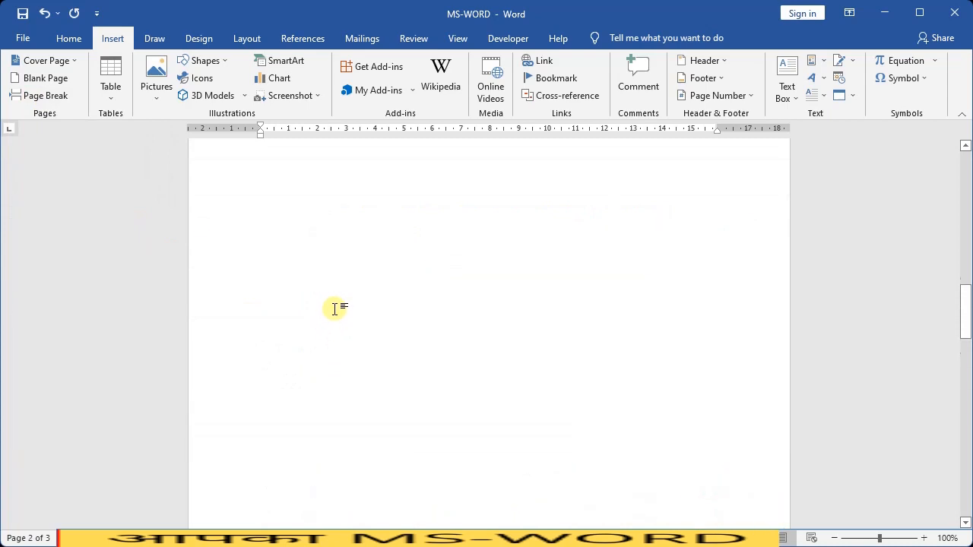
Step: Insert a page break before the second text paragraph, beginning "ये चैनल हमने लोगों को"
scroll(335, 308, up, 10)
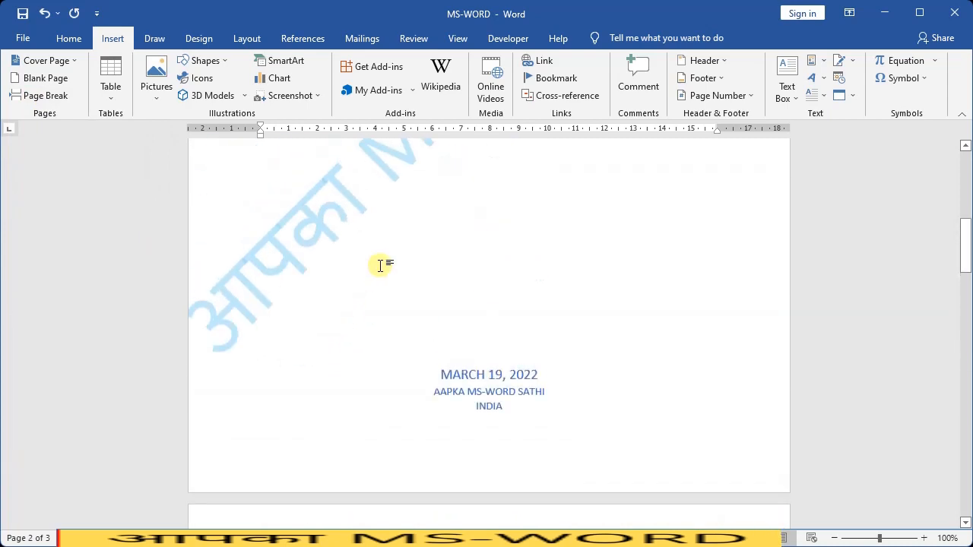
scroll(380, 293, down, 11)
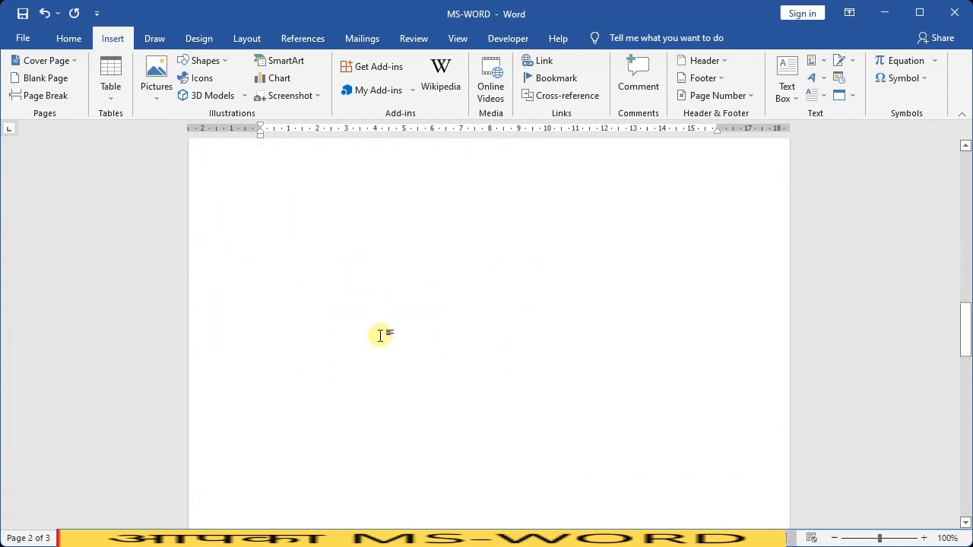
scroll(380, 335, up, 5)
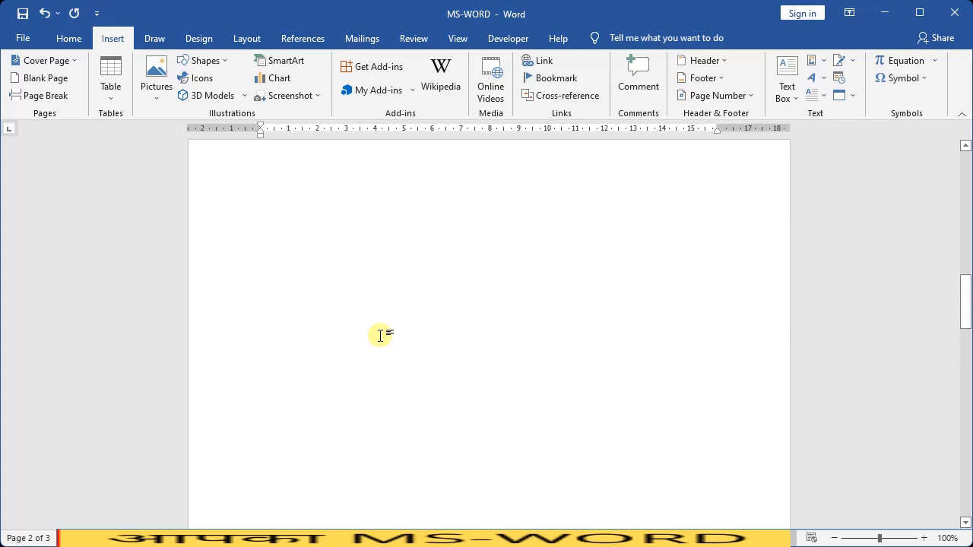
scroll(378, 338, down, 8)
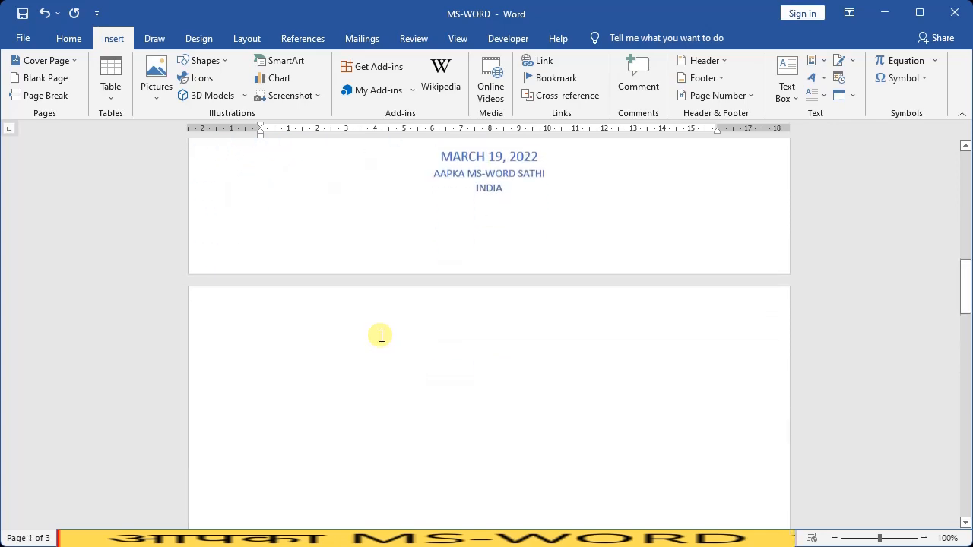
scroll(380, 335, down, 12)
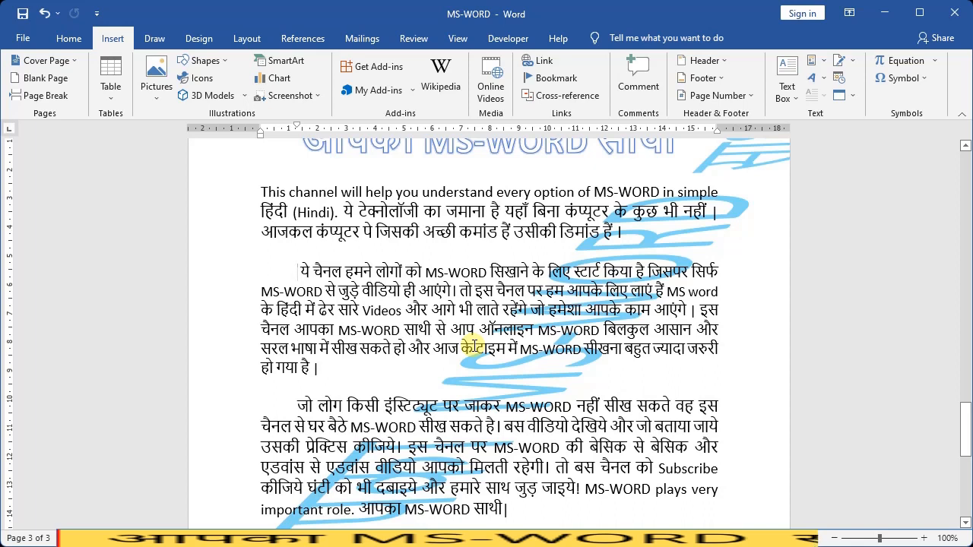
click(29, 95)
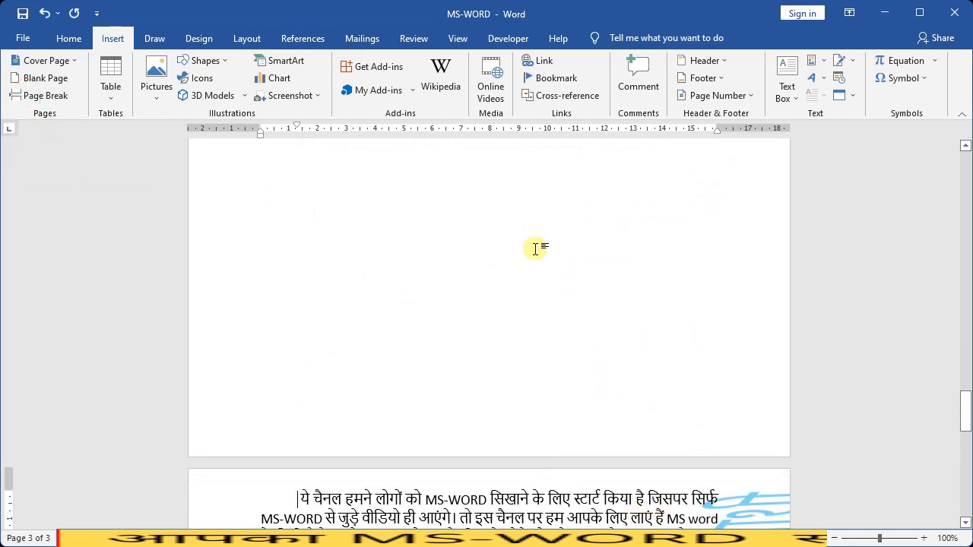
Step: Examine the page break's placement between the paragraph beginning "This channel will help you" and the one beginning "ये चैनल हमने लोगों को"
scroll(481, 358, up, 10)
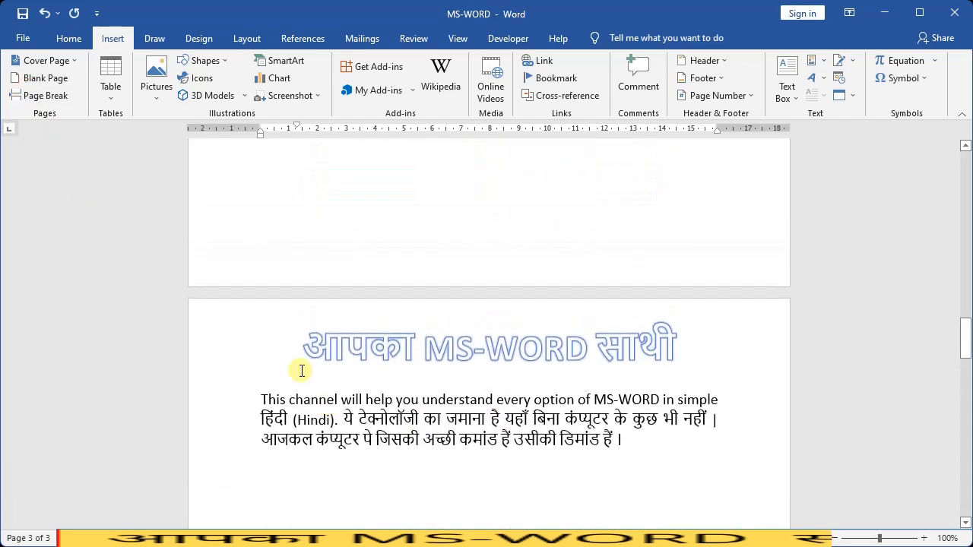
scroll(682, 426, down, 10)
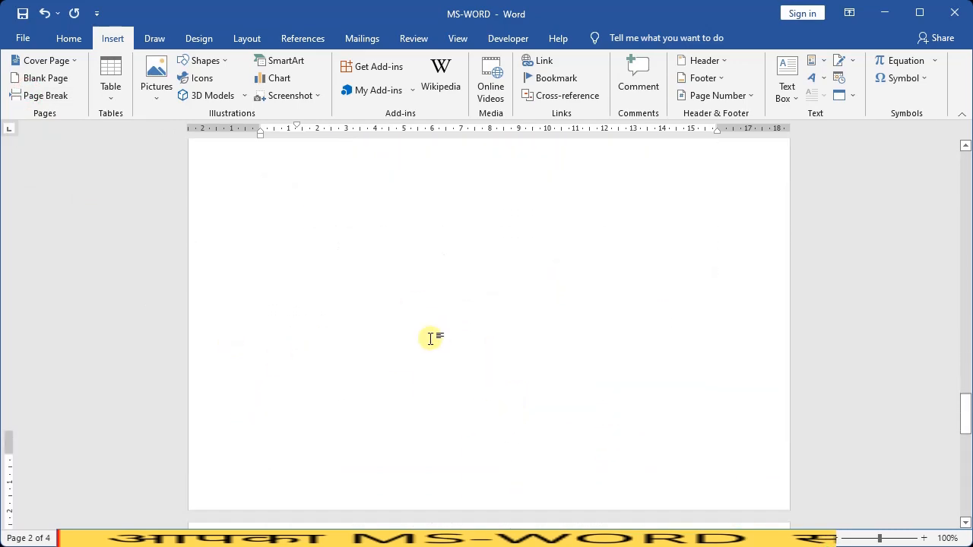
scroll(429, 343, down, 9)
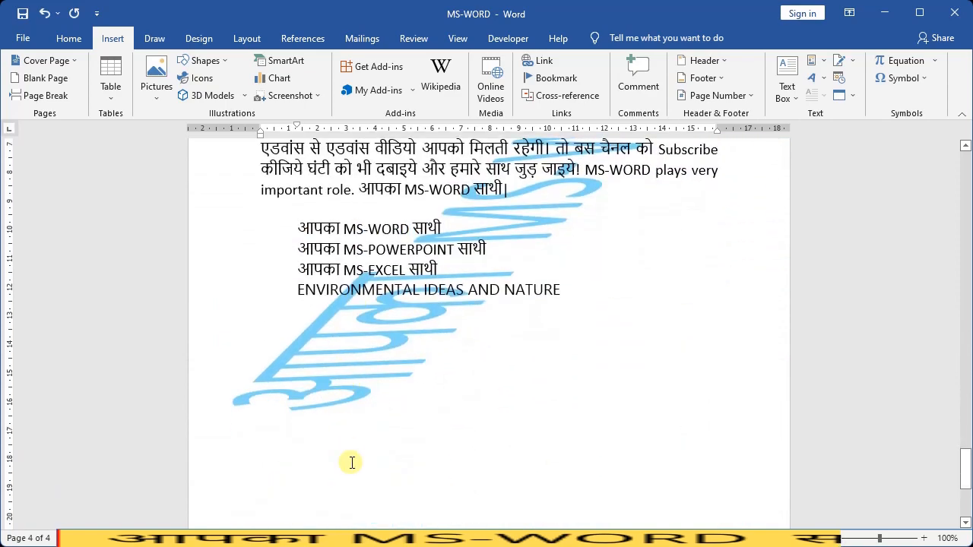
scroll(354, 449, up, 4)
scroll(355, 449, up, 5)
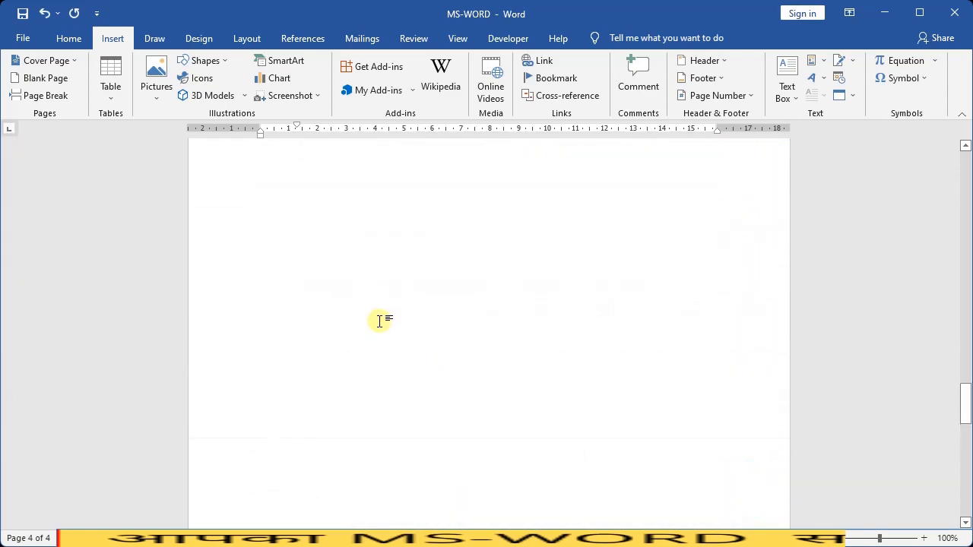
scroll(380, 321, up, 10)
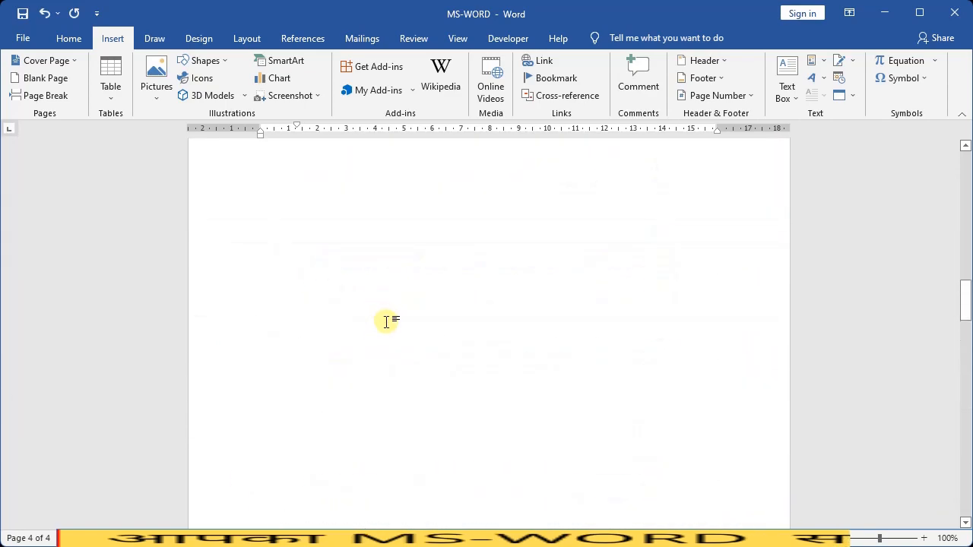
scroll(403, 390, up, 15)
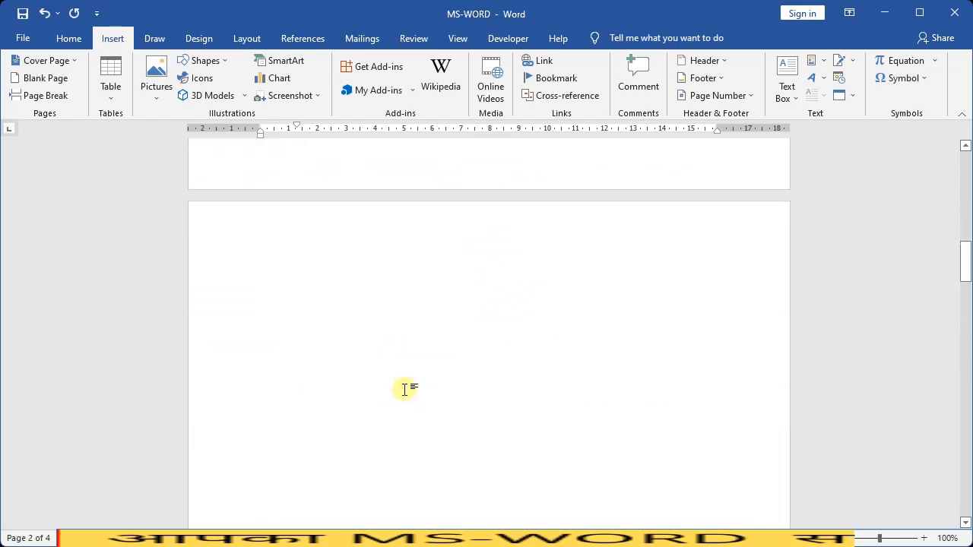
scroll(406, 390, down, 3)
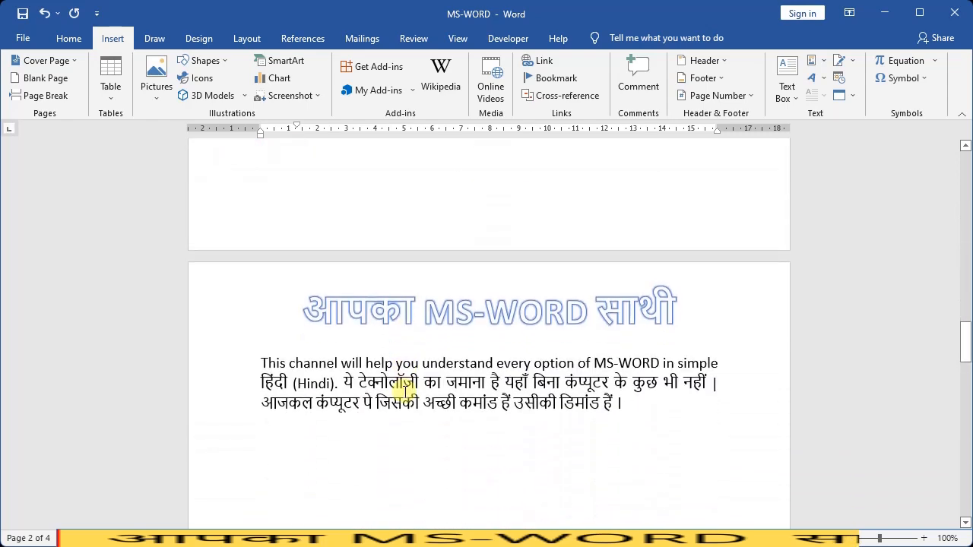
scroll(530, 404, down, 1)
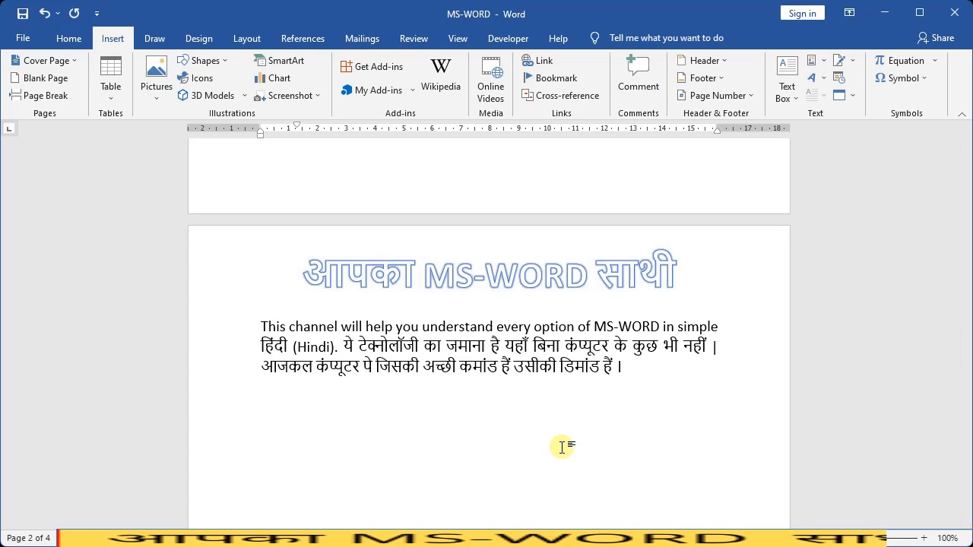
Step: Review the whole document's page sequence, covering the final text page, the heading page, the blank page and the cover page
scroll(563, 447, down, 10)
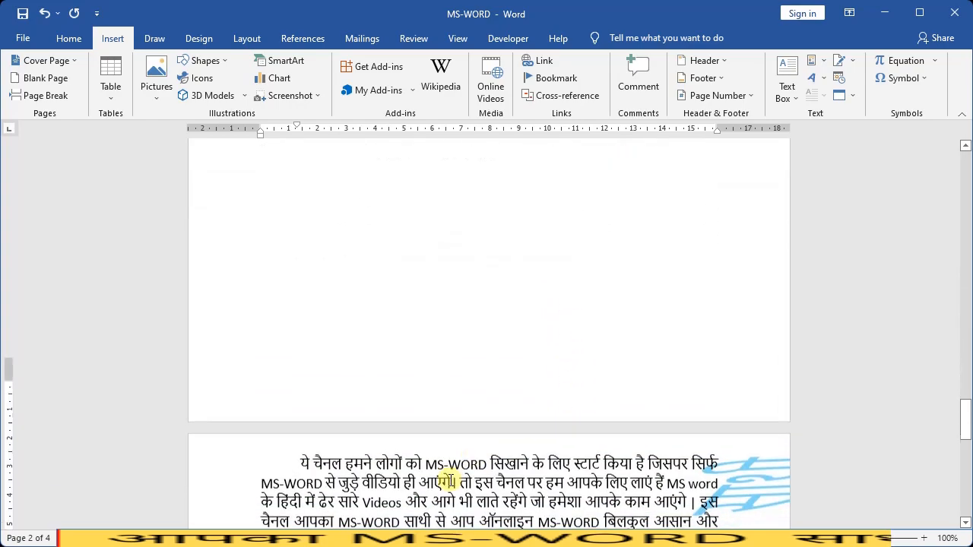
scroll(450, 481, down, 10)
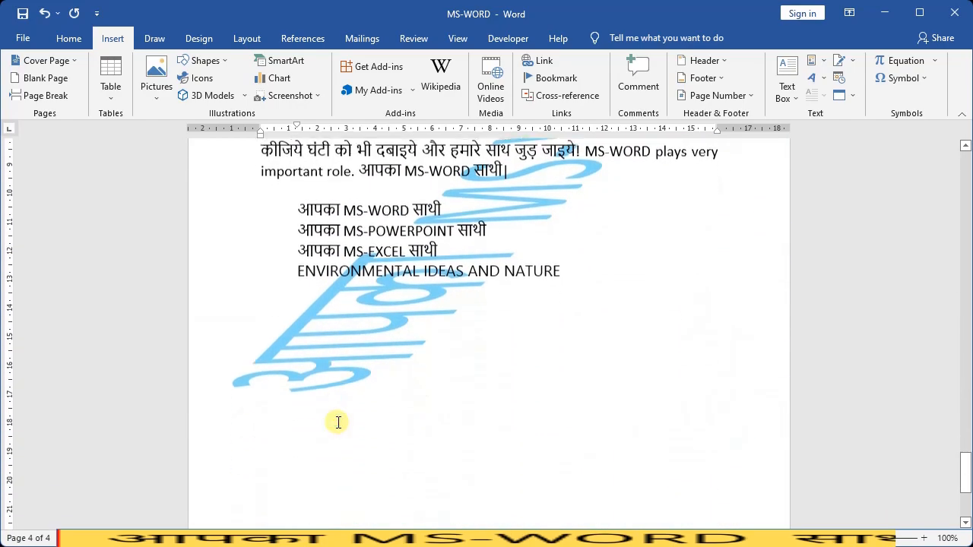
scroll(338, 423, up, 15)
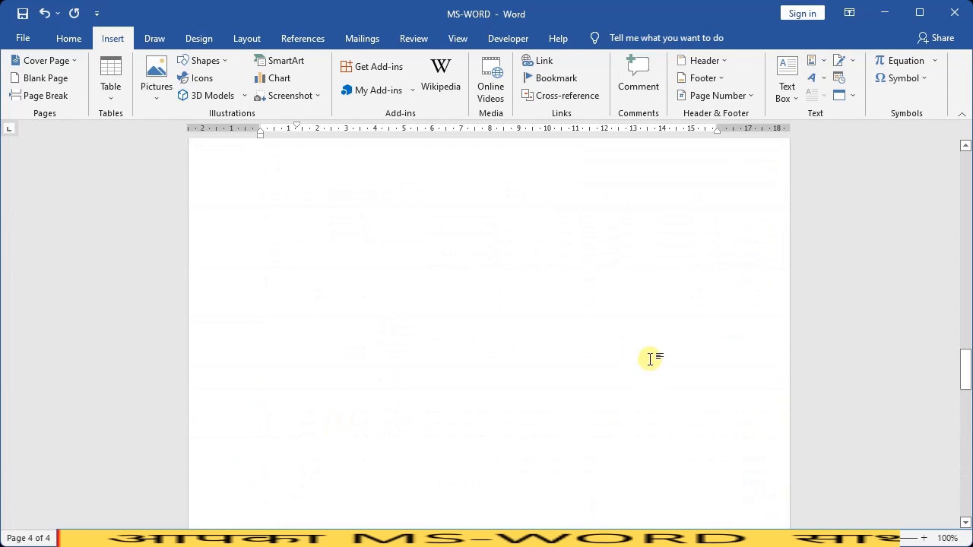
scroll(650, 359, up, 10)
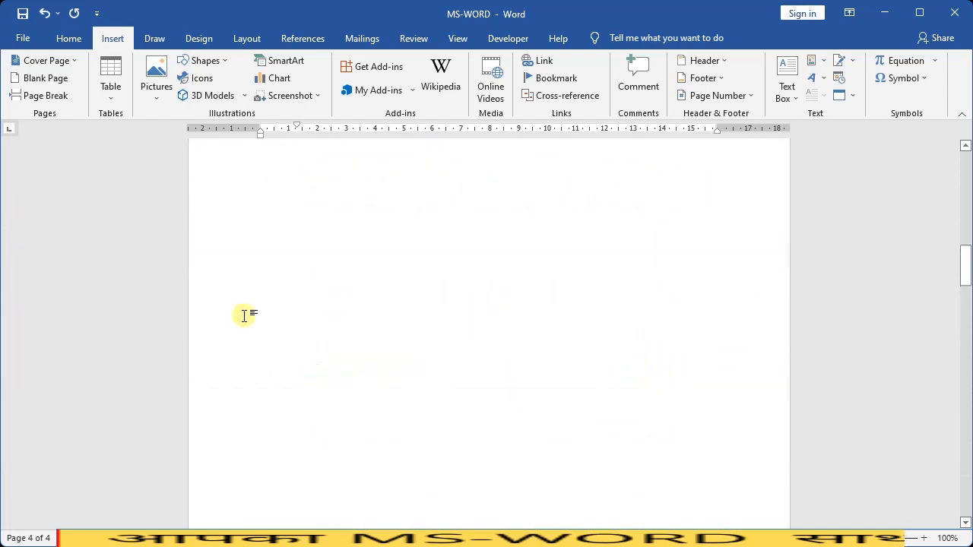
scroll(553, 333, up, 7)
scroll(552, 329, down, 9)
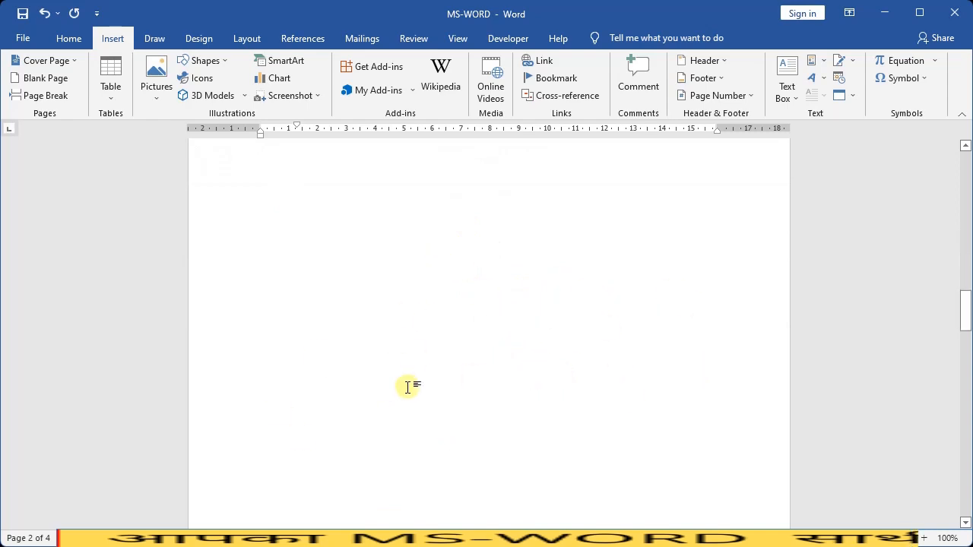
scroll(406, 385, down, 12)
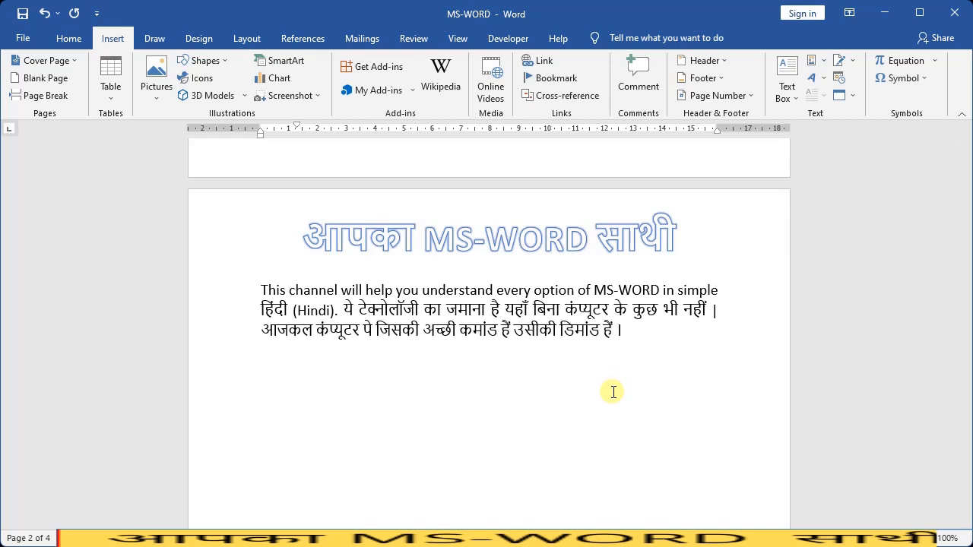
scroll(688, 433, up, 3)
scroll(689, 419, up, 10)
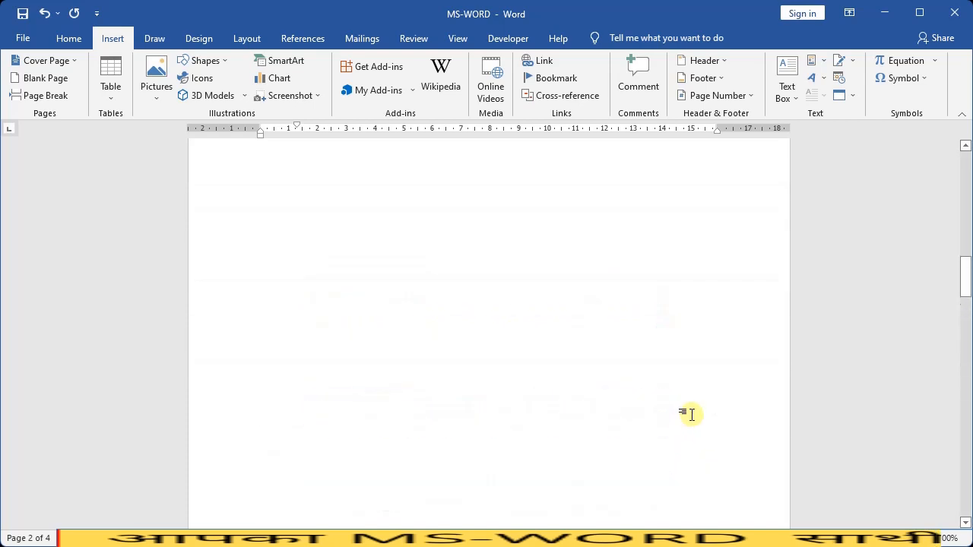
scroll(540, 378, up, 4)
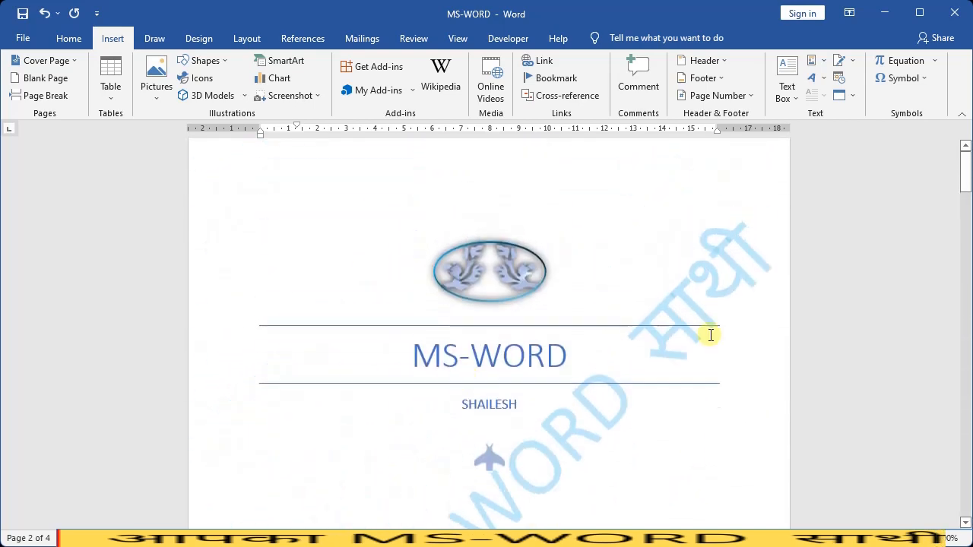